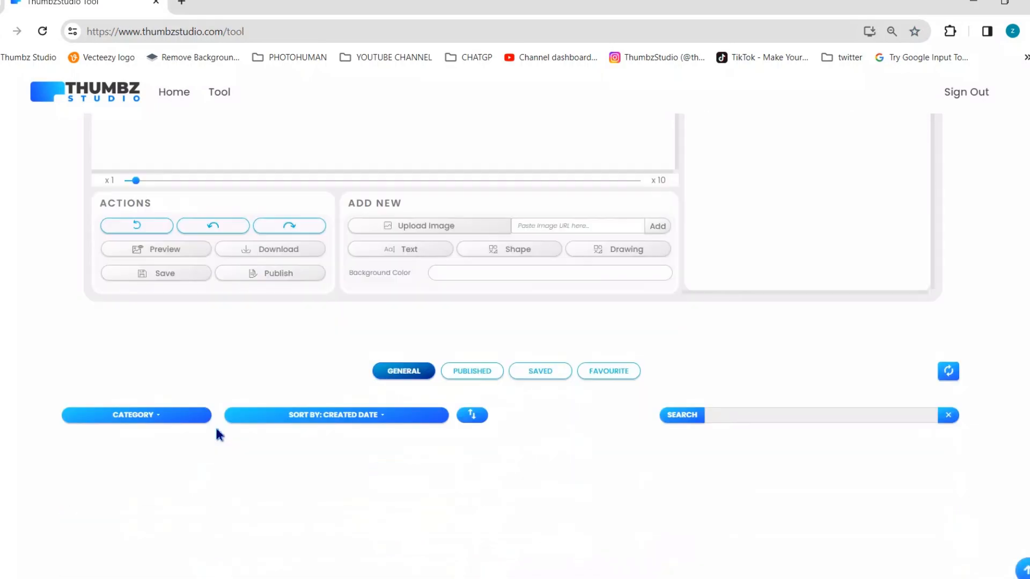
Load the free Crypto Market Updates template from the general template gallery.
scroll(218, 430, up, 3)
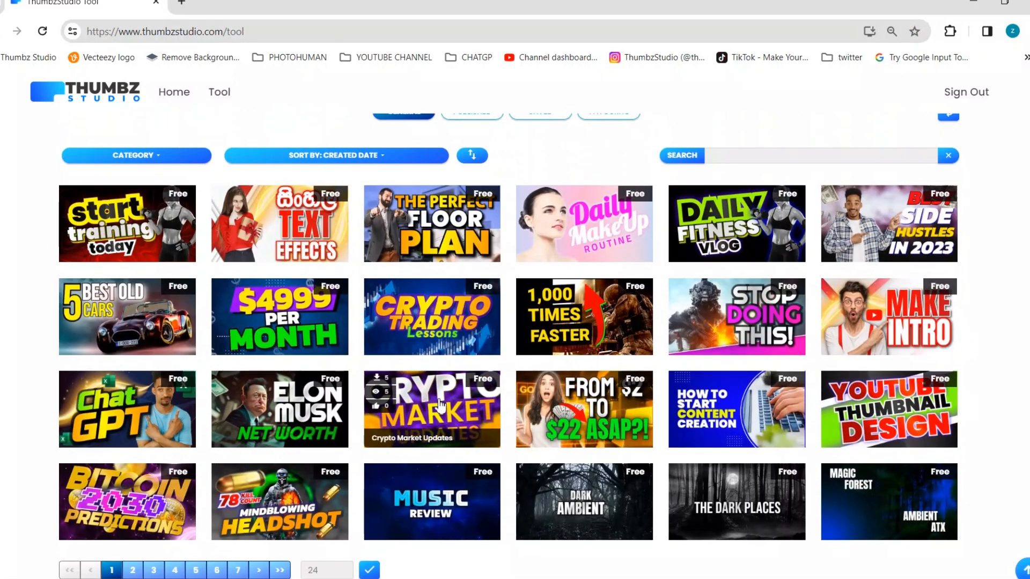
click(429, 406)
click(898, 478)
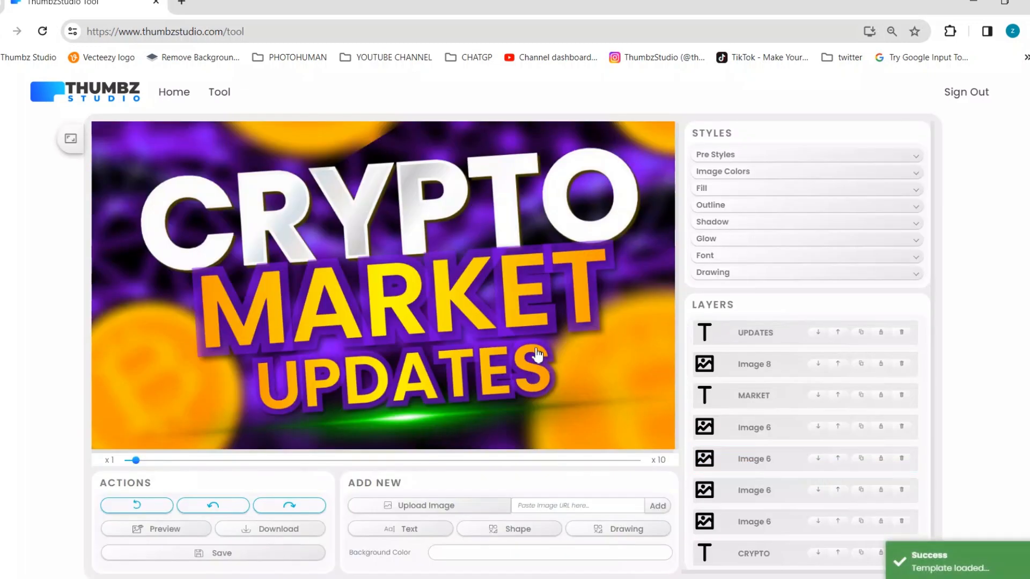
Shift the green light flare's hue to gold and move the flare lower on the canvas.
click(402, 223)
click(715, 174)
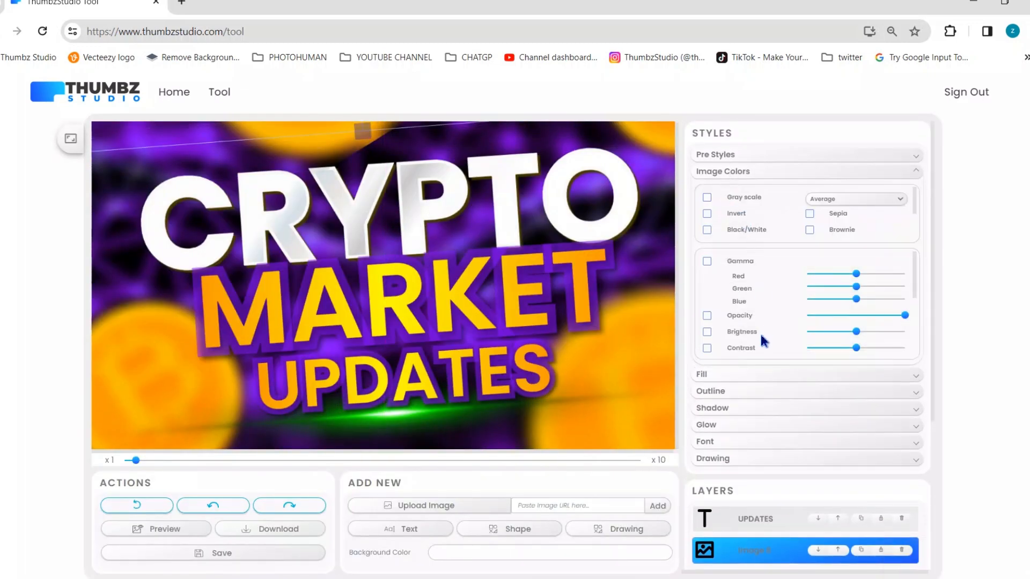
scroll(716, 248, down, 3)
scroll(703, 176, up, 3)
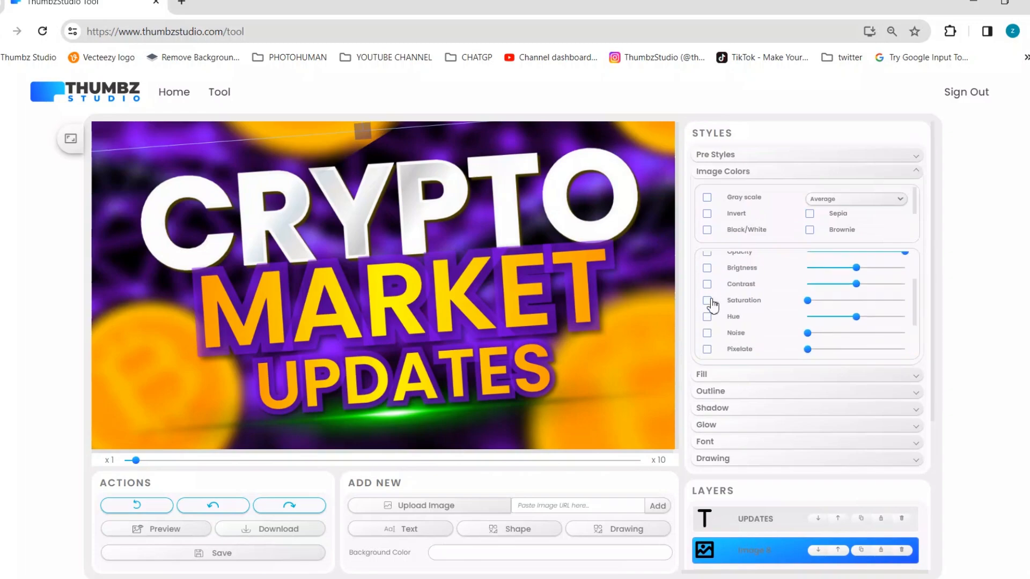
mouse_move(825, 320)
mouse_down()
mouse_move(906, 307)
mouse_move(843, 322)
mouse_up()
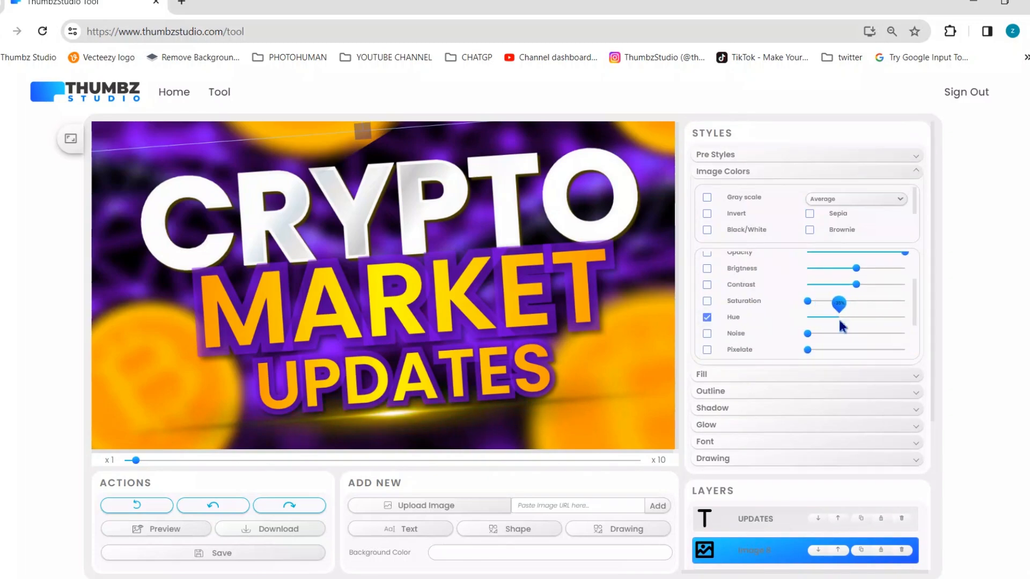
drag(633, 389, 607, 415)
Shift the purple background image's hue to blue.
click(215, 155)
drag(216, 155, 205, 168)
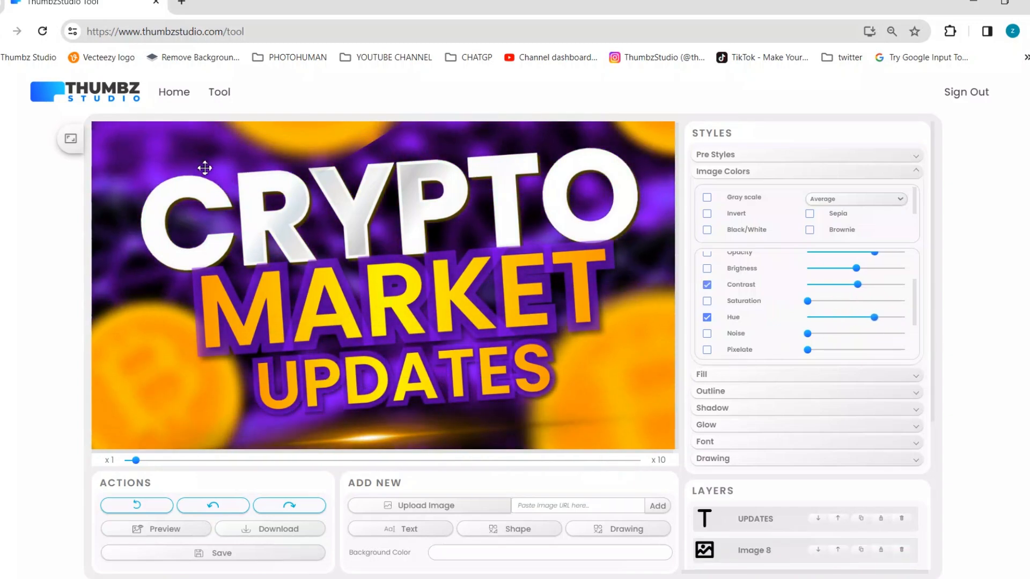
mouse_move(827, 320)
mouse_down()
mouse_move(861, 322)
mouse_move(813, 301)
mouse_move(830, 301)
mouse_up()
scroll(816, 308, down, 2)
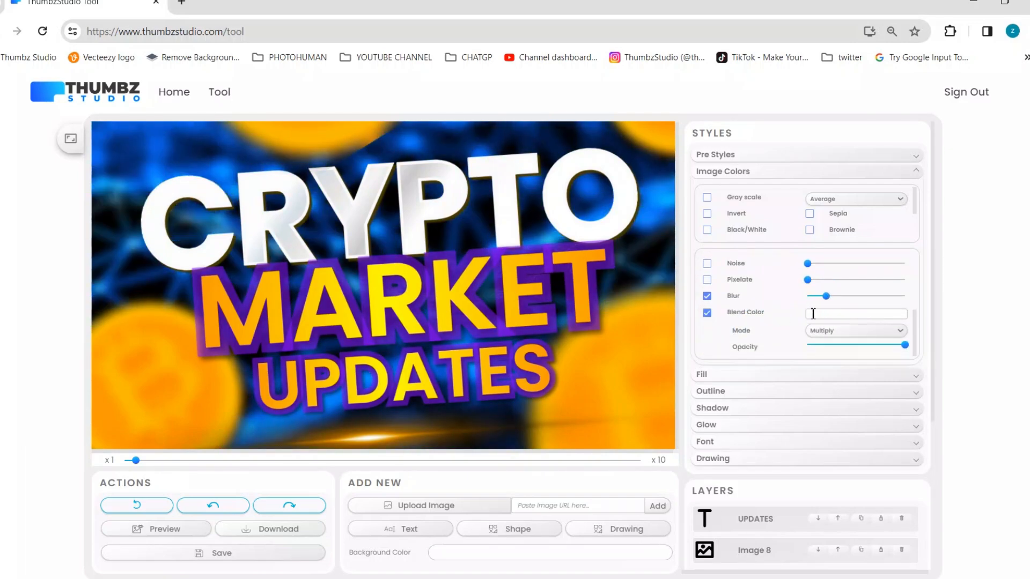
Set the background image's blend color to light blue #5eaeff.
click(813, 313)
click(880, 406)
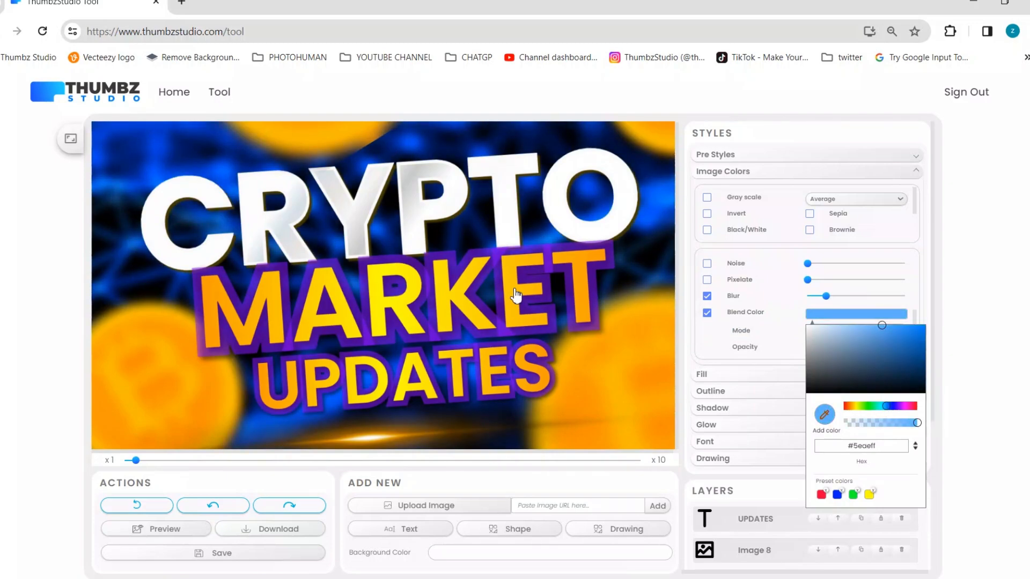
click(515, 297)
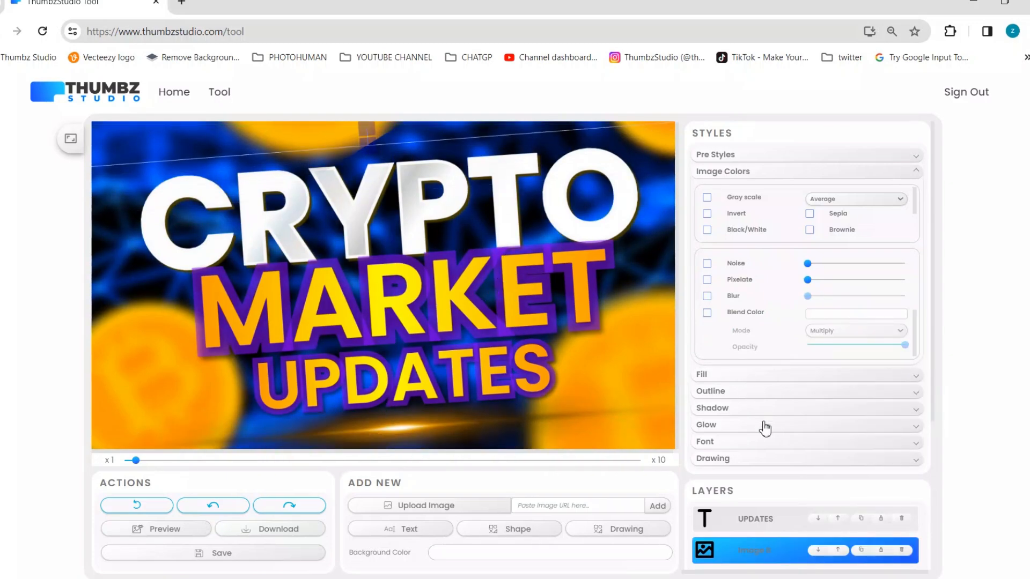
Move the MARKET text layer above UPDATES and restyle it with an orange-yellow fill and black shadow.
scroll(763, 428, down, 1)
drag(743, 507, 736, 449)
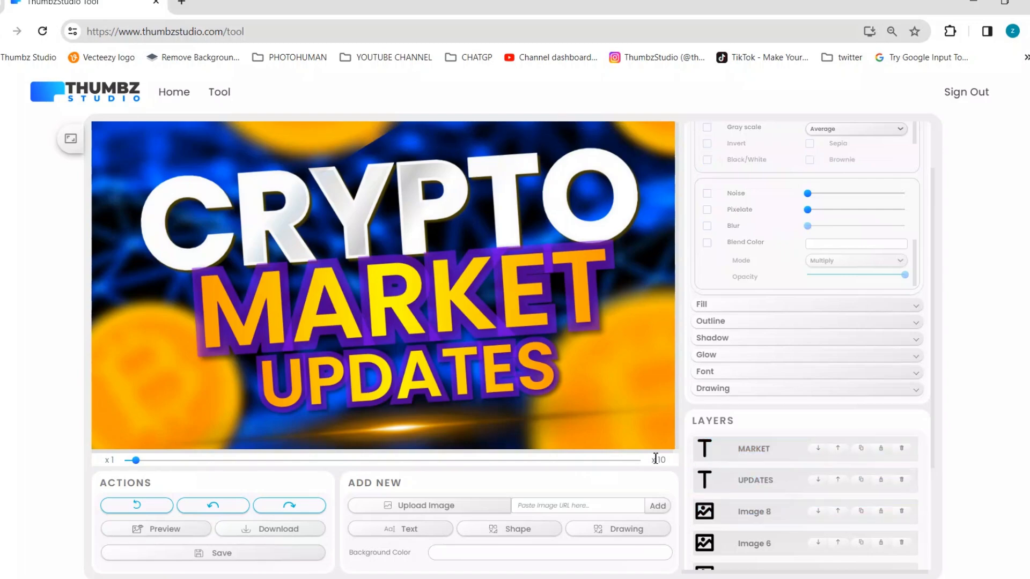
click(435, 327)
scroll(777, 178, up, 1)
click(745, 156)
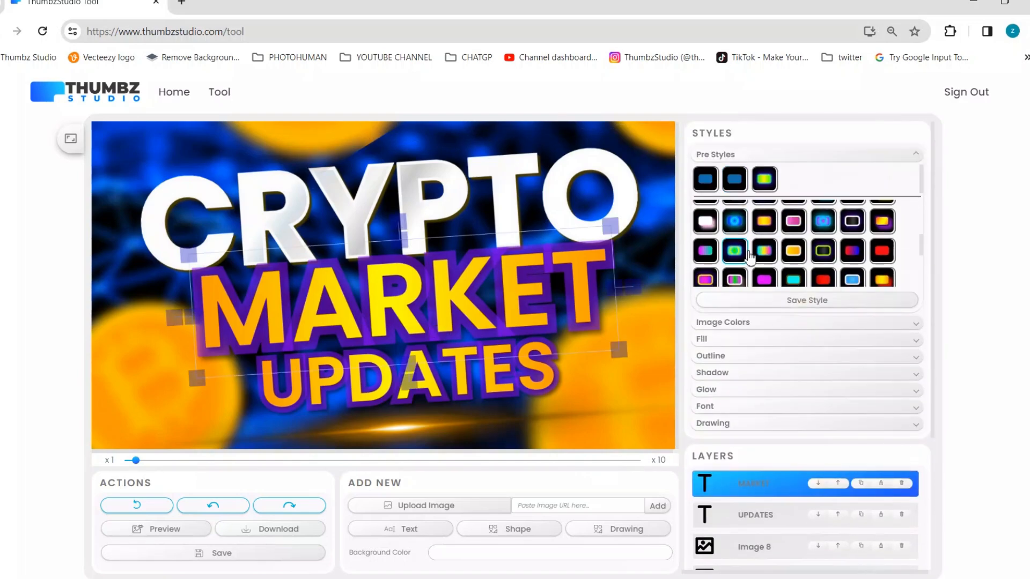
click(744, 250)
click(468, 213)
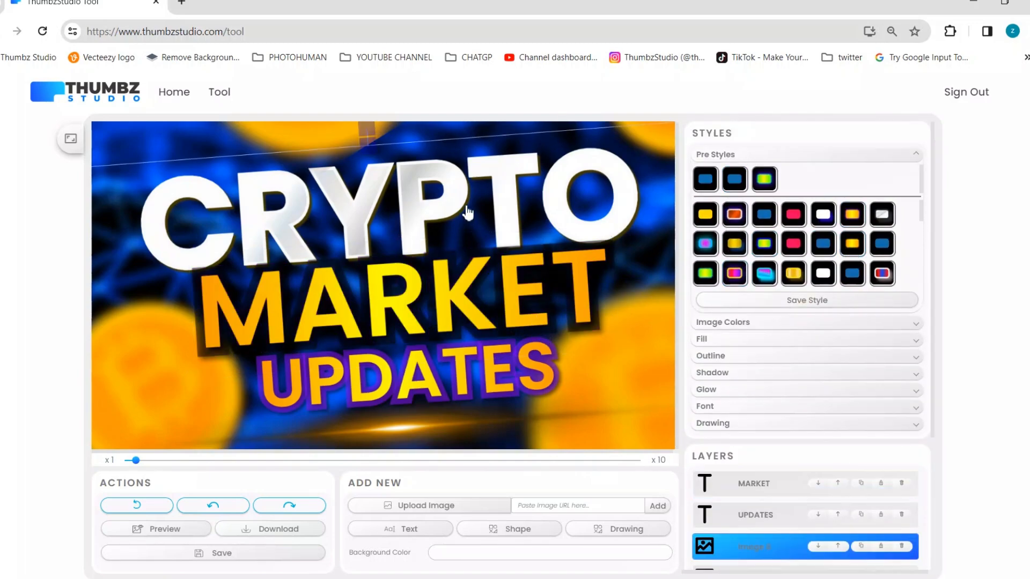
Change the MARKET text's font family to Fredoka One.
click(468, 278)
click(720, 409)
click(845, 280)
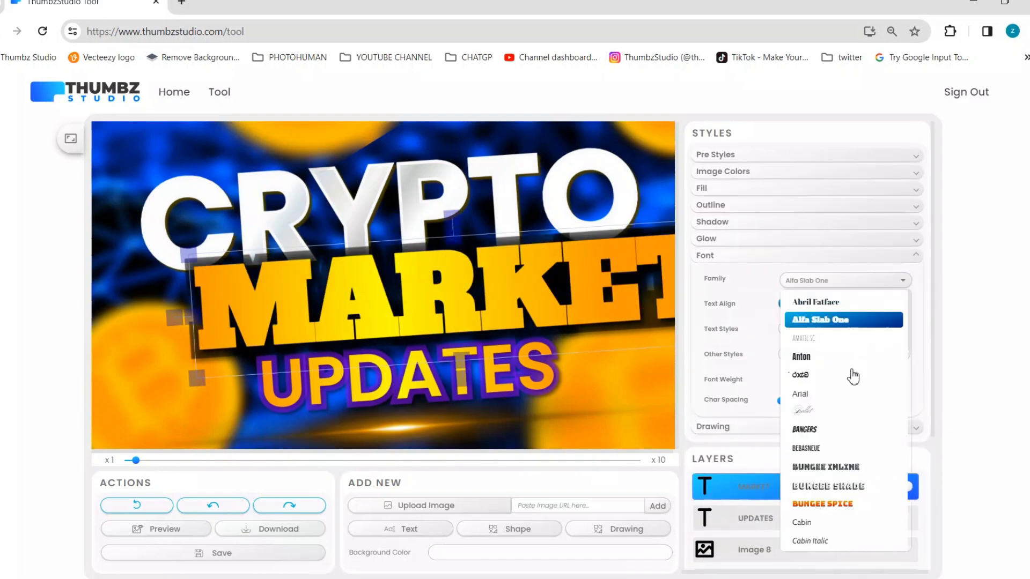
scroll(841, 421, down, 1)
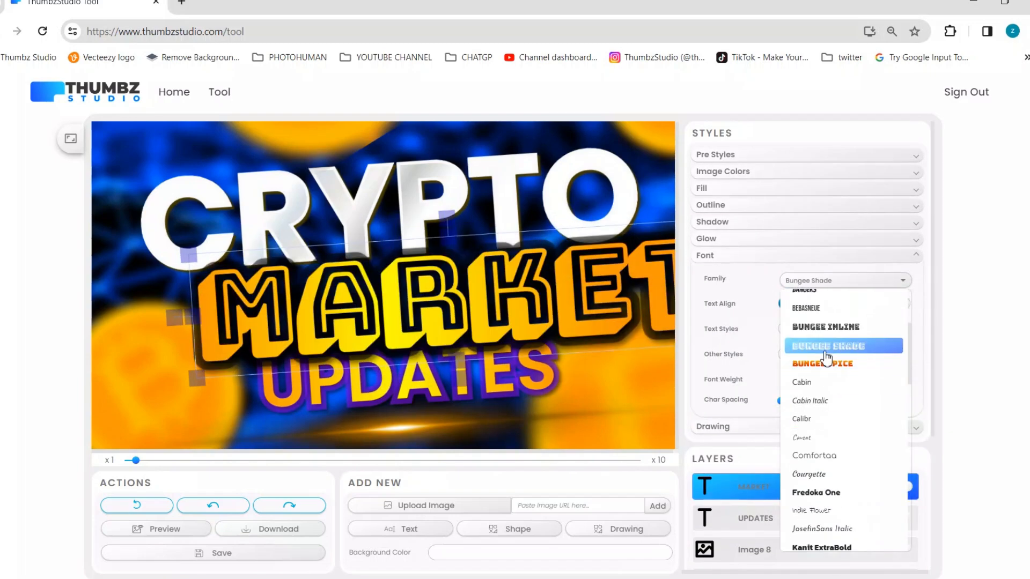
click(818, 492)
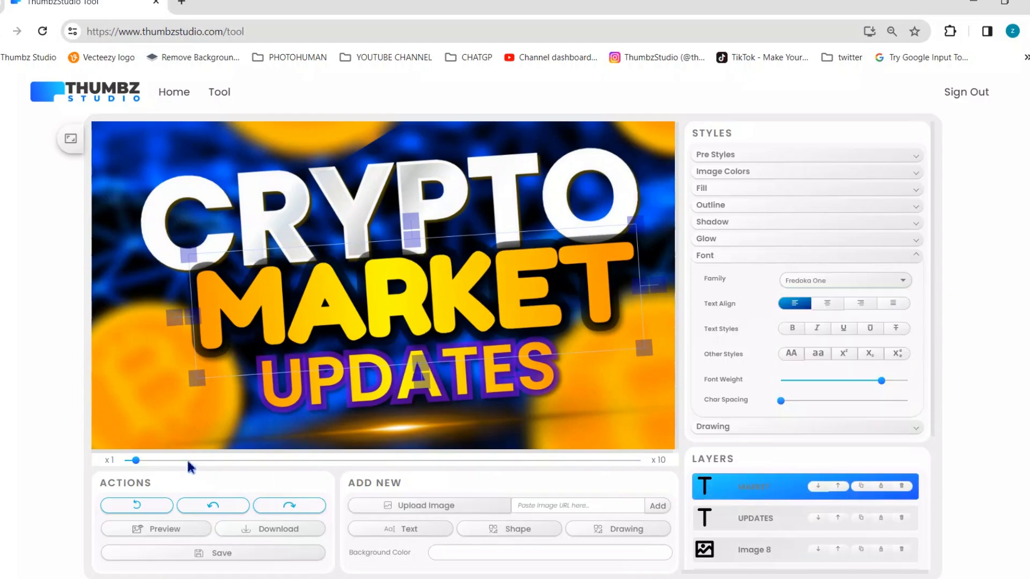
Move the CRYPTO text layer above MARKET and shift the light flare toward the canvas's lower-right area.
scroll(372, 228, down, 1)
click(372, 228)
drag(451, 219, 456, 269)
click(455, 219)
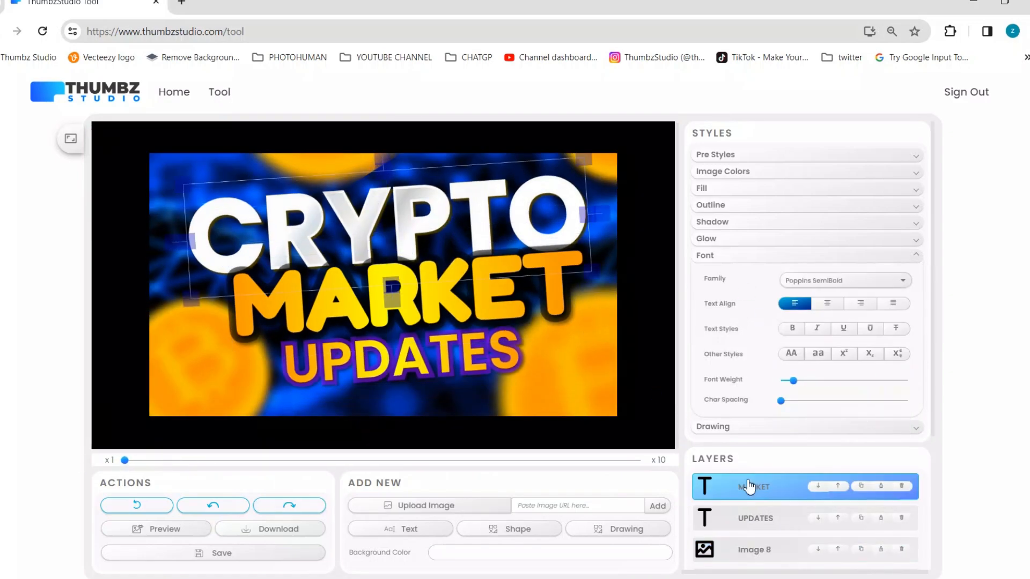
scroll(753, 488, down, 4)
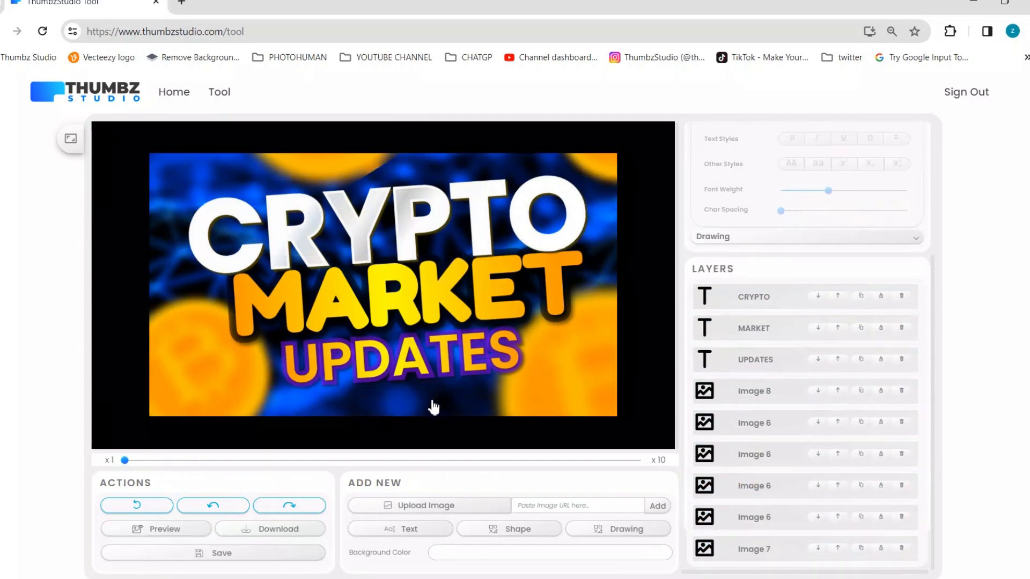
drag(433, 407, 489, 354)
Reduce the blur on the upper Bitcoin coin and move it to the canvas's upper-left corner.
drag(342, 170, 347, 184)
scroll(778, 194, up, 4)
click(745, 175)
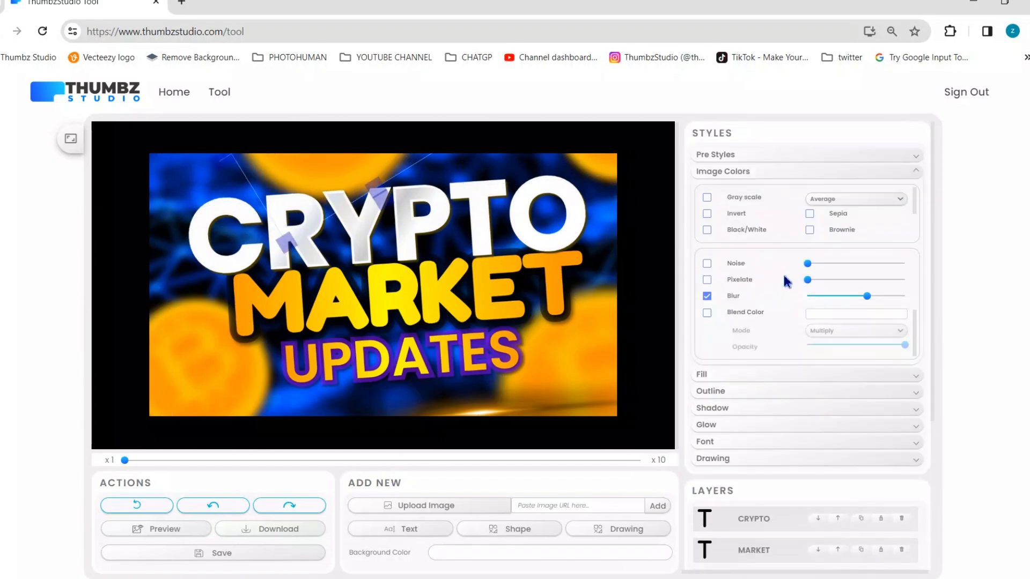
drag(816, 300, 814, 297)
drag(316, 172, 187, 229)
Delete the three other blurred coins and place the light flare below the UPDATES text.
drag(183, 362, 236, 324)
drag(188, 350, 195, 349)
scroll(713, 303, up, 3)
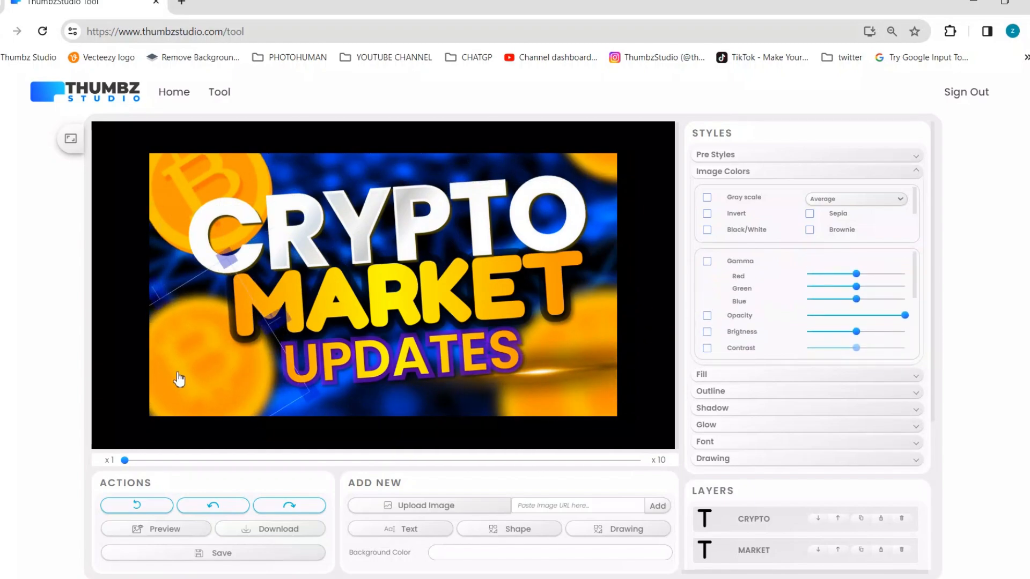
key(Delete)
click(591, 361)
drag(540, 377, 470, 336)
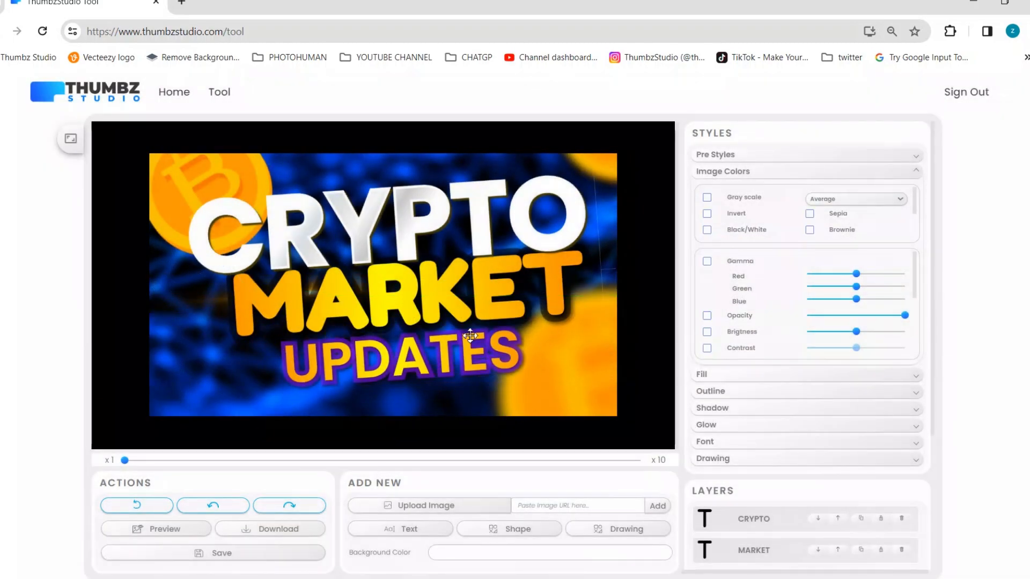
key(Delete)
click(591, 358)
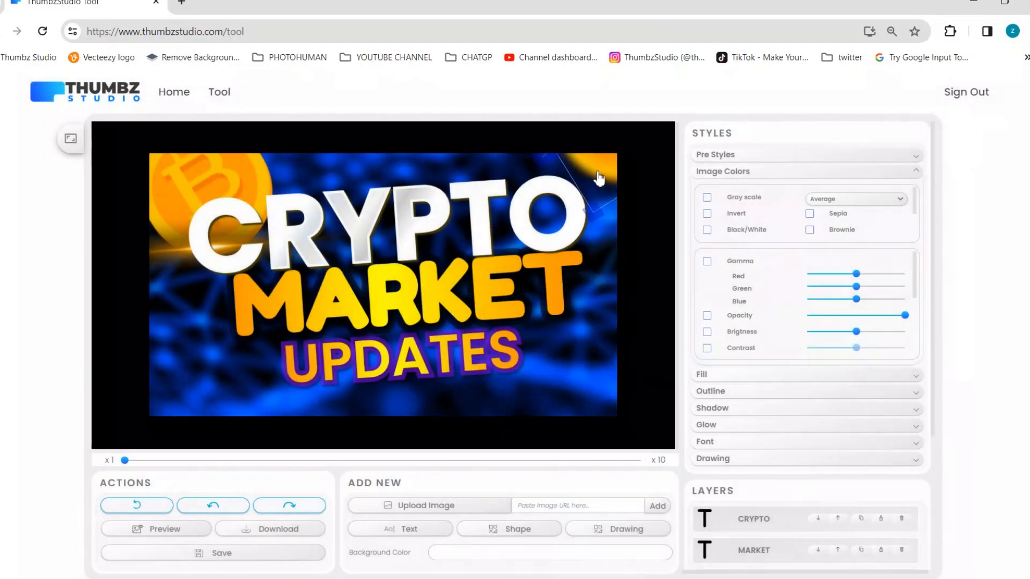
key(Delete)
drag(181, 263, 497, 371)
click(494, 383)
Copy the CRYPTO text's styles and paste them onto the UPDATES text.
right_click(330, 221)
click(361, 343)
right_click(412, 370)
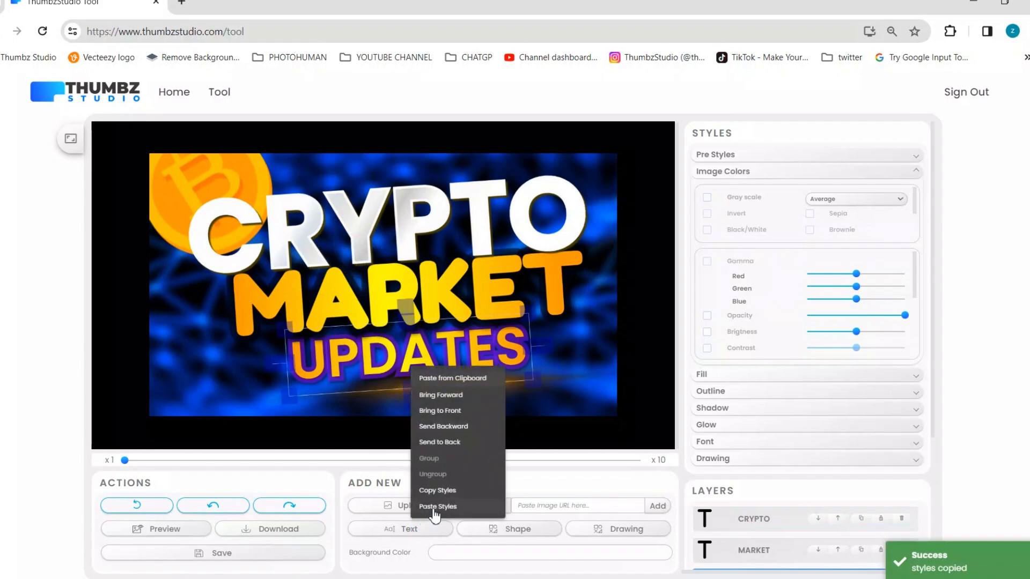
click(436, 507)
Turn off the outline stroke on the CRYPTO text.
click(719, 396)
click(801, 226)
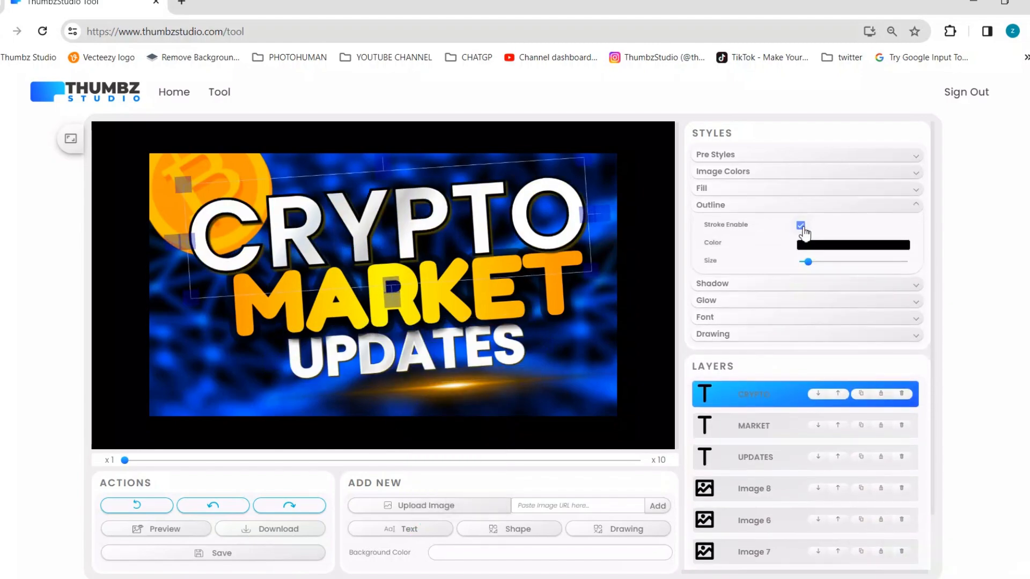
click(801, 225)
Enable an outline stroke on the MARKET text and color it light yellow #ffffaa.
click(564, 296)
click(800, 226)
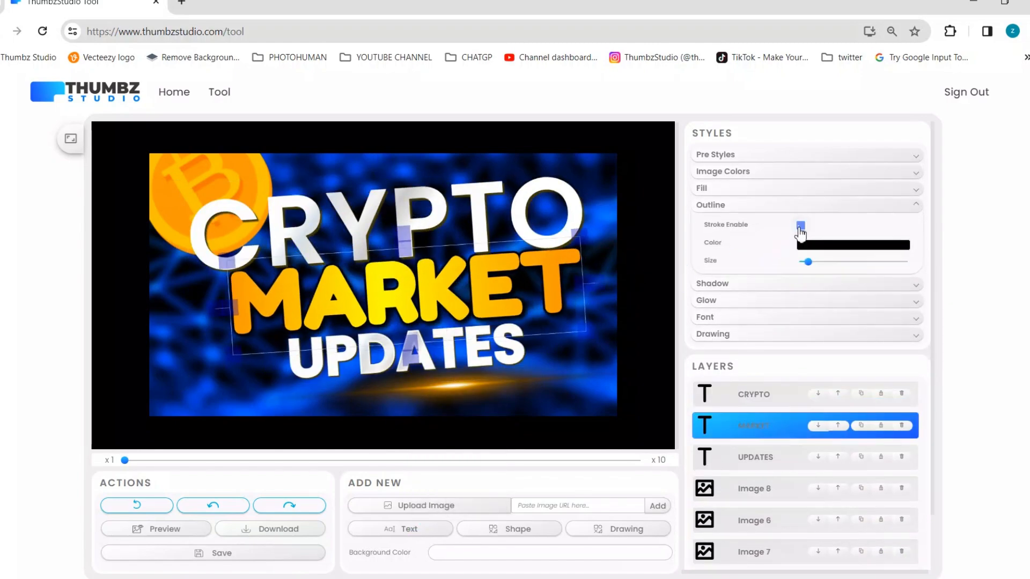
click(815, 261)
click(810, 246)
drag(880, 263, 911, 244)
click(861, 426)
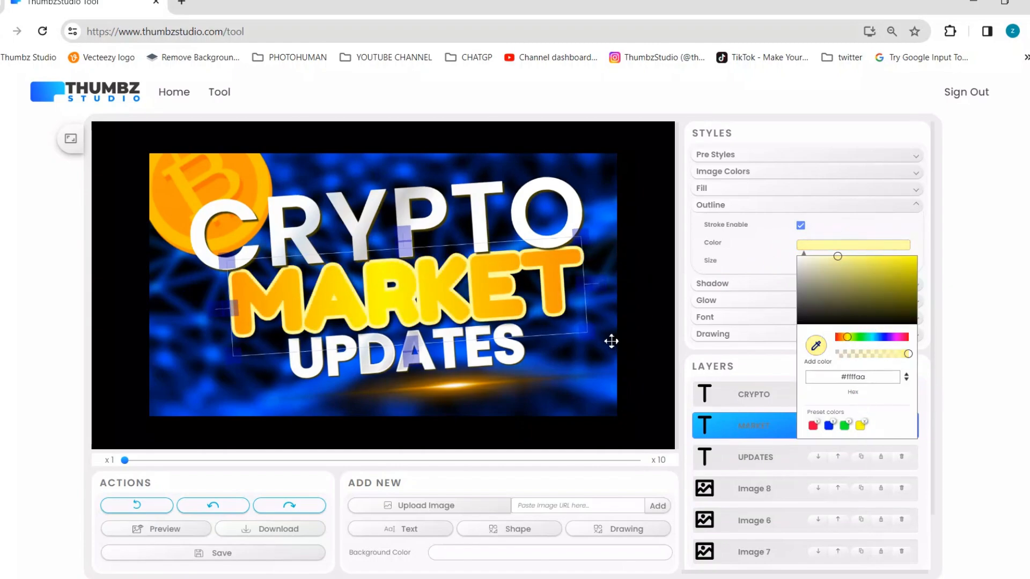
Try copying the Bitcoin coin's styles and pasting them onto the CRYPTO text.
right_click(487, 355)
click(379, 201)
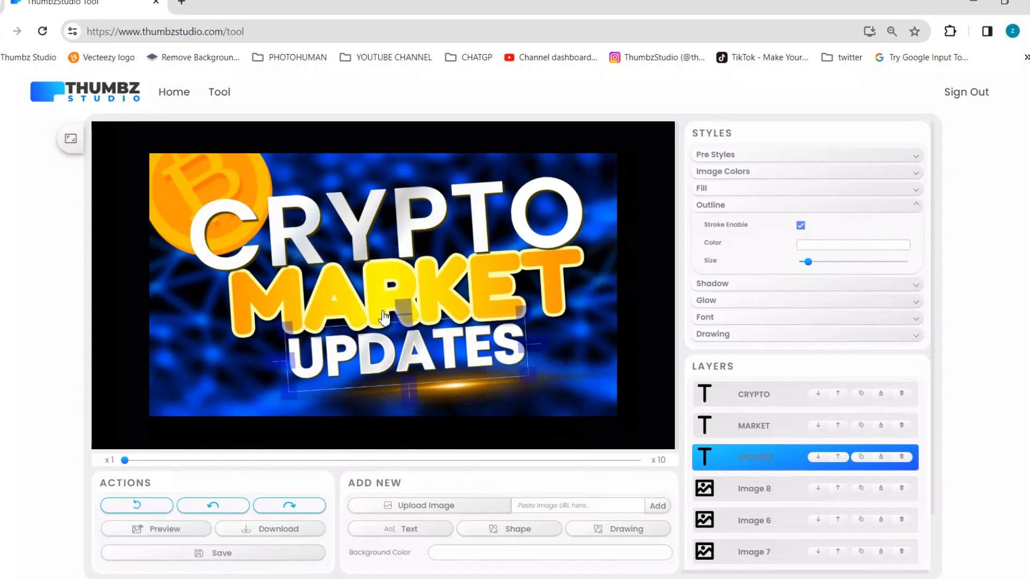
right_click(204, 187)
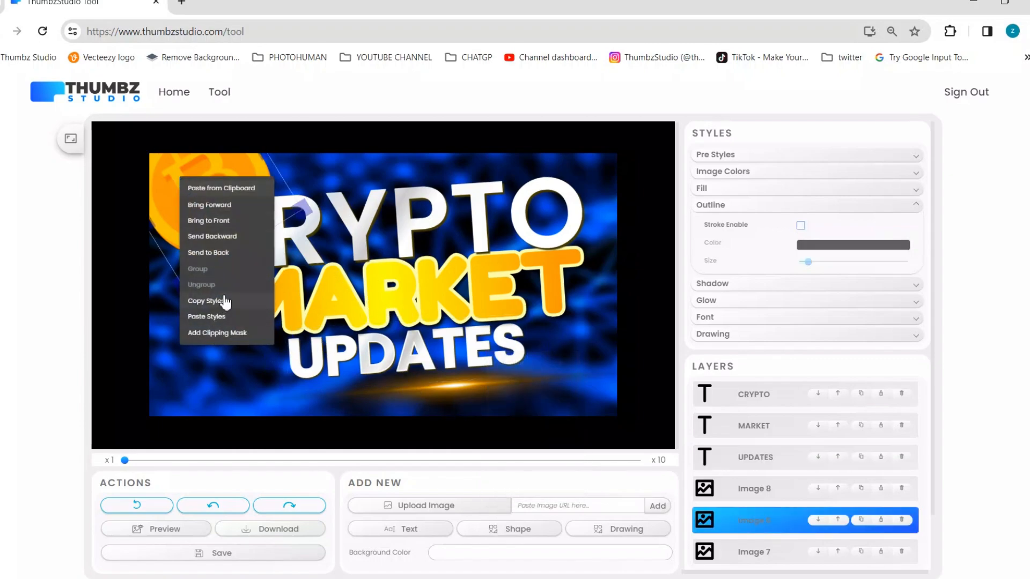
click(222, 301)
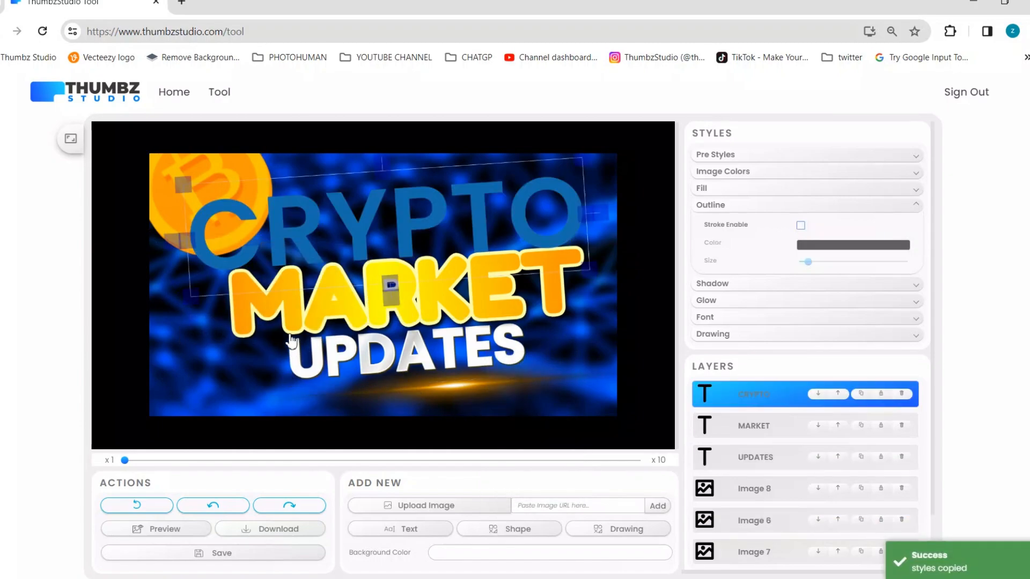
click(230, 506)
Nudge the Bitcoin coin closer to the canvas's upper-left corner and apply a slight blur to it.
click(207, 158)
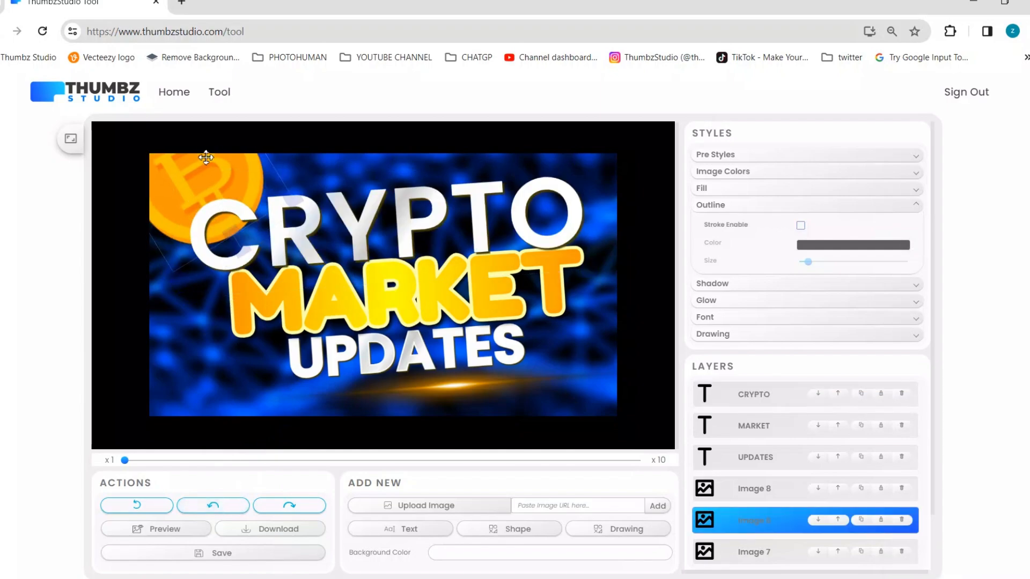
click(749, 174)
scroll(726, 338, down, 2)
click(707, 296)
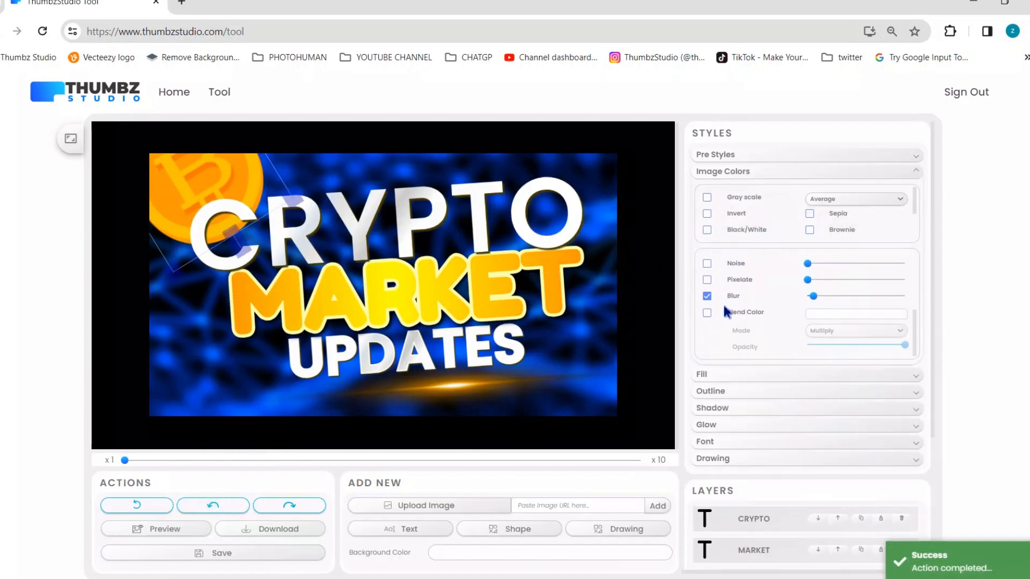
Duplicate the coin, move the copy to the canvas's upper-right corner and place its layer behind the text.
scroll(826, 472, down, 4)
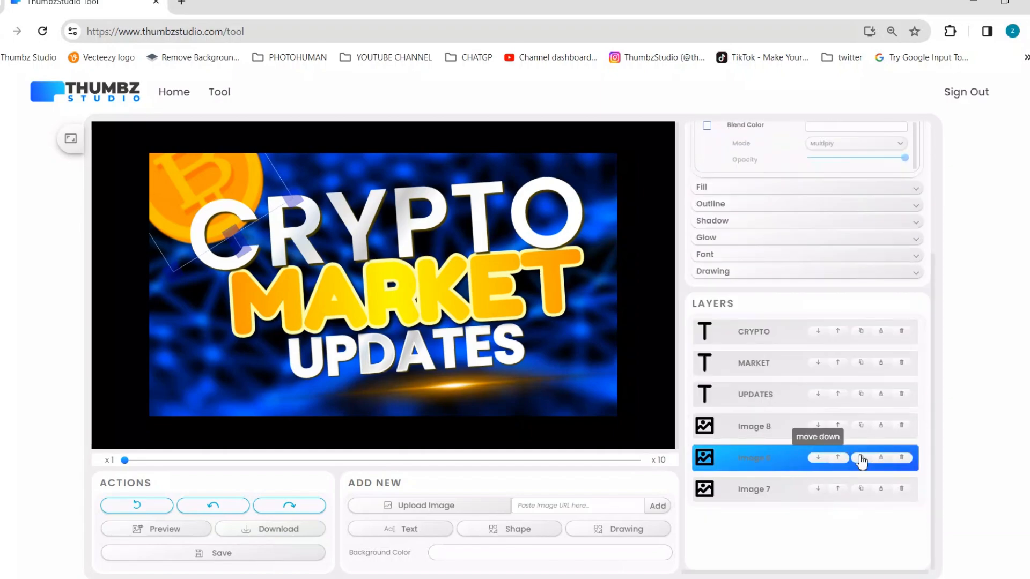
click(862, 459)
drag(185, 256, 533, 251)
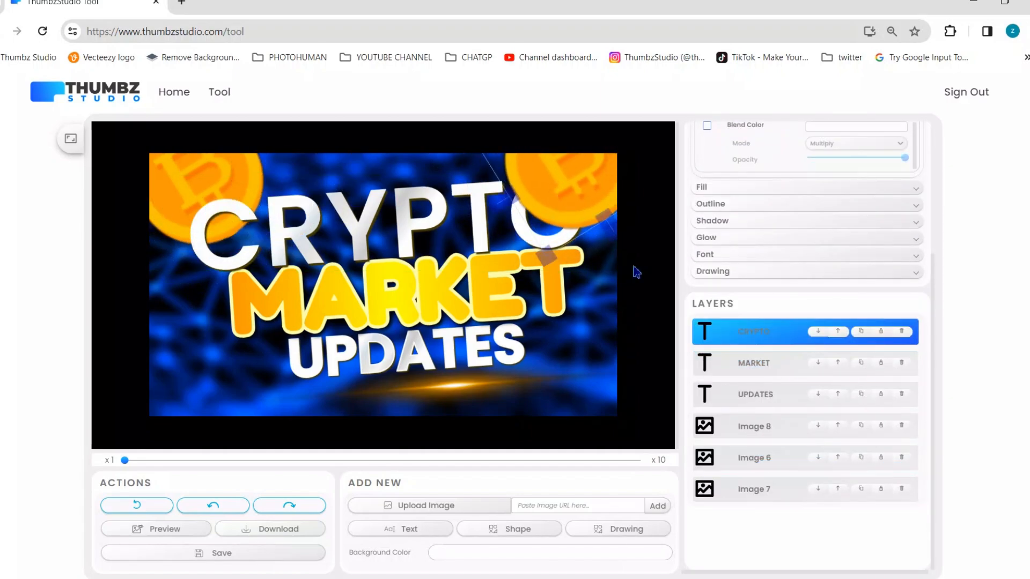
drag(805, 338, 782, 464)
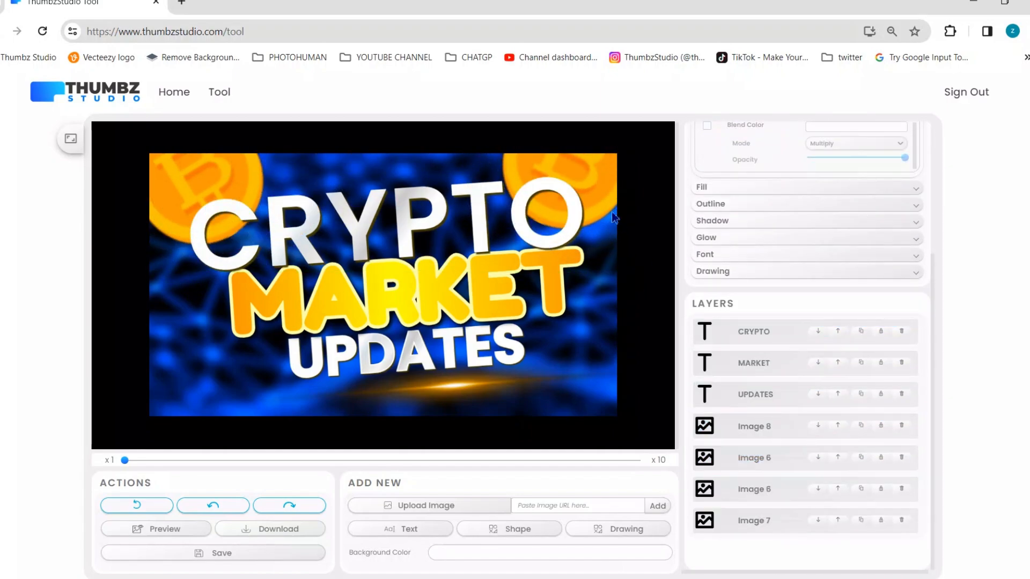
Duplicate the upper-left coin, place the copy in the canvas's lower-left corner and move its layer behind the text.
click(155, 171)
click(155, 171)
click(862, 490)
drag(206, 226, 172, 405)
drag(767, 333, 757, 492)
mouse_move(170, 376)
mouse_down()
mouse_move(210, 366)
mouse_move(168, 367)
mouse_up()
Duplicate the coin again for the canvas's lower-right corner, keeping its layer behind the text.
click(861, 490)
drag(792, 334, 815, 537)
drag(231, 382, 126, 384)
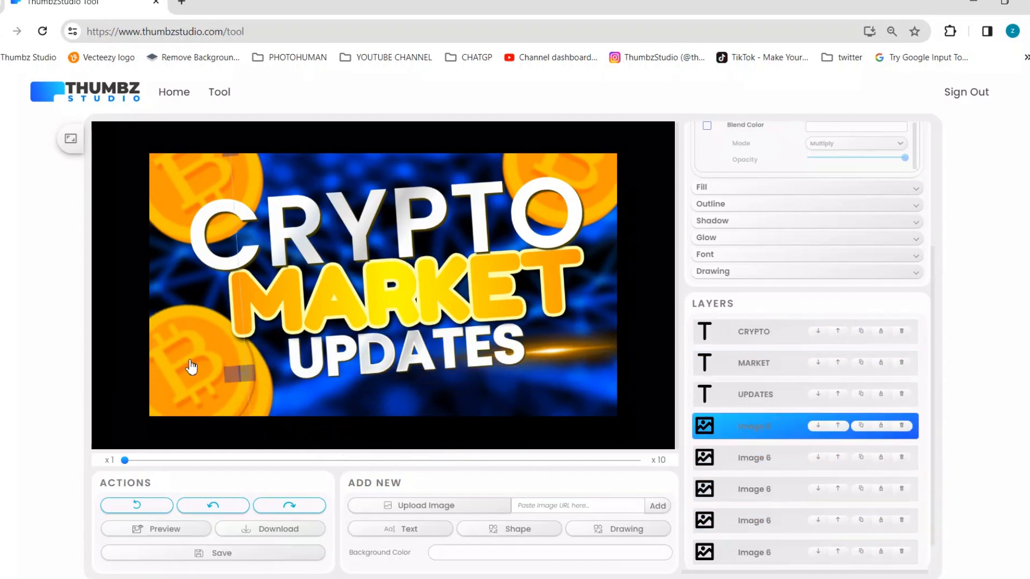
Duplicate the gold light flare so one sits above CRYPTO and the other below UPDATES.
drag(191, 368, 326, 188)
click(862, 426)
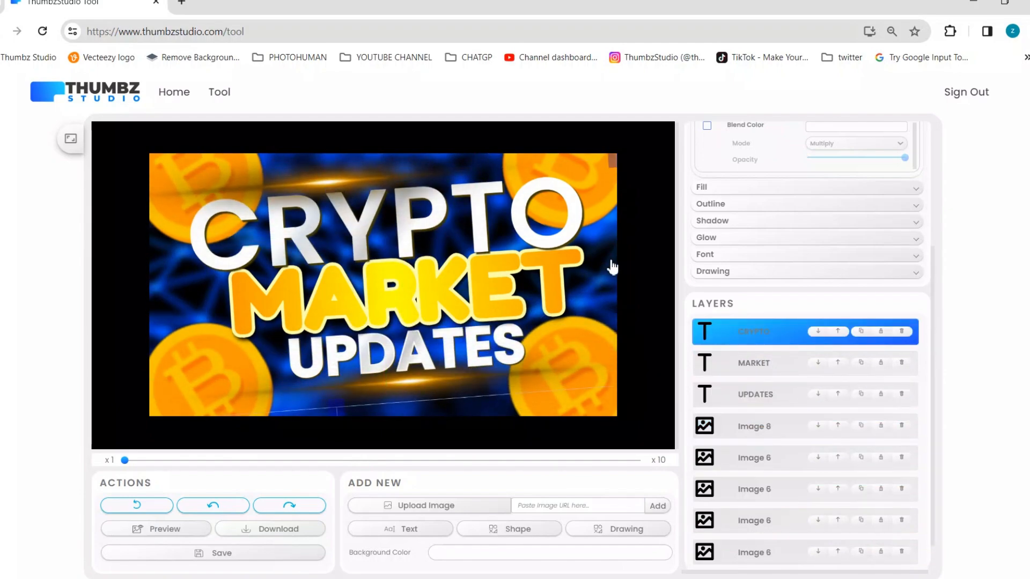
Tint the light flare above CRYPTO with a yellow Blend Color in Multiply mode.
scroll(783, 231, up, 4)
click(731, 176)
click(746, 176)
scroll(736, 220, down, 1)
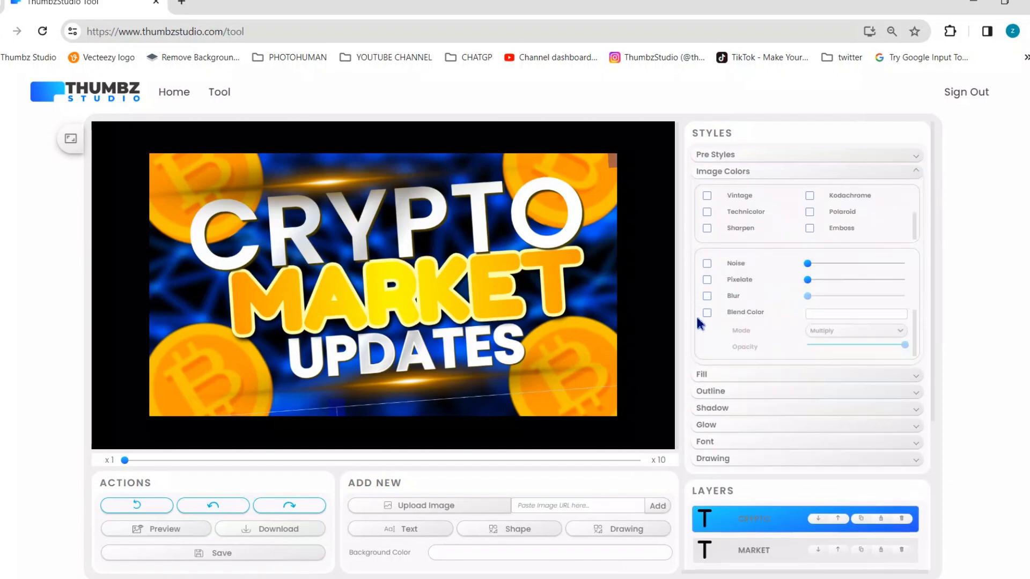
click(707, 313)
click(822, 313)
drag(879, 343, 963, 294)
click(875, 495)
click(478, 388)
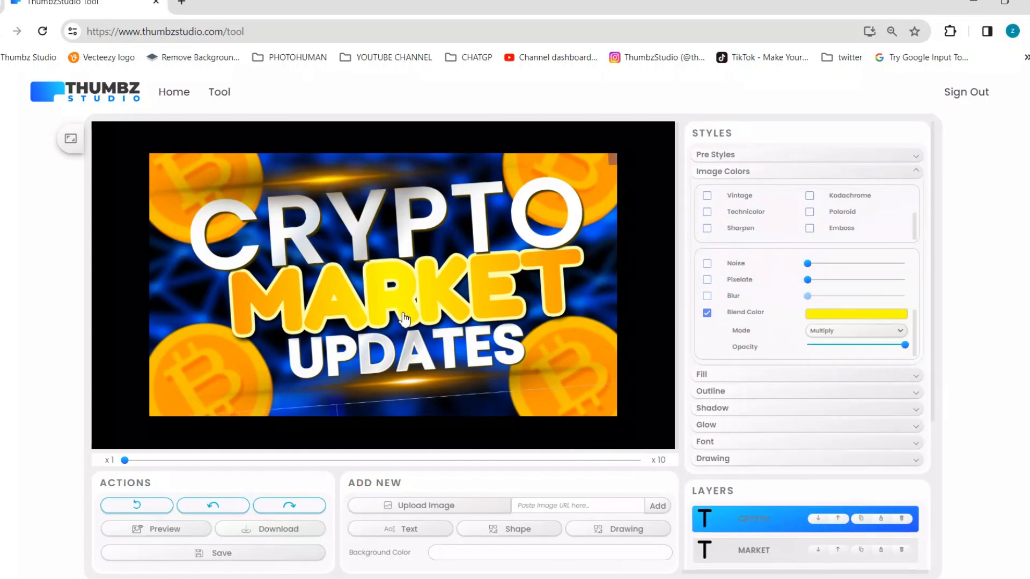
Place the upper light flare's layer between CRYPTO and MARKET and nudge the flare slightly left above CRYPTO.
scroll(791, 510, down, 1)
click(789, 450)
scroll(782, 452, down, 3)
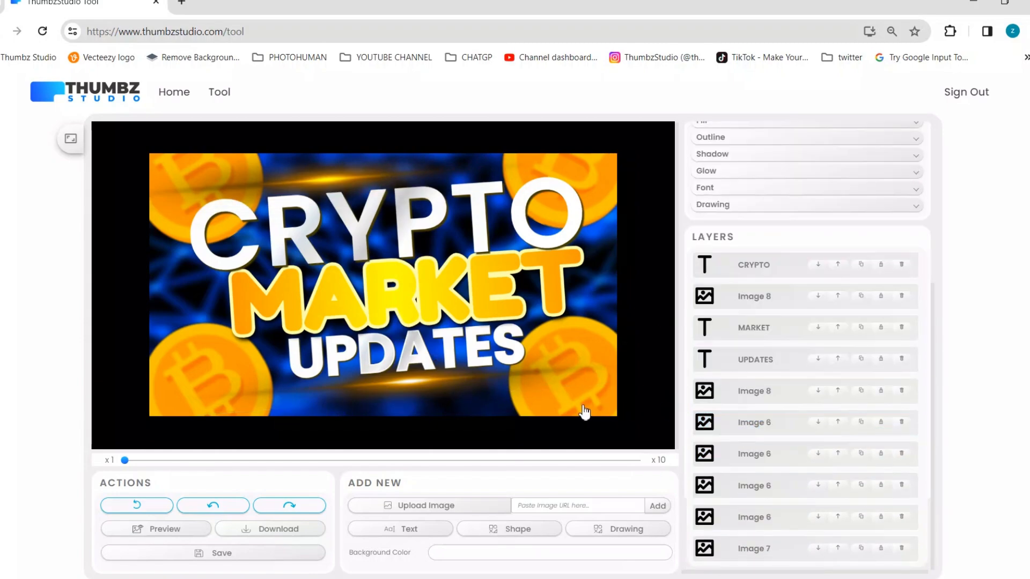
click(329, 180)
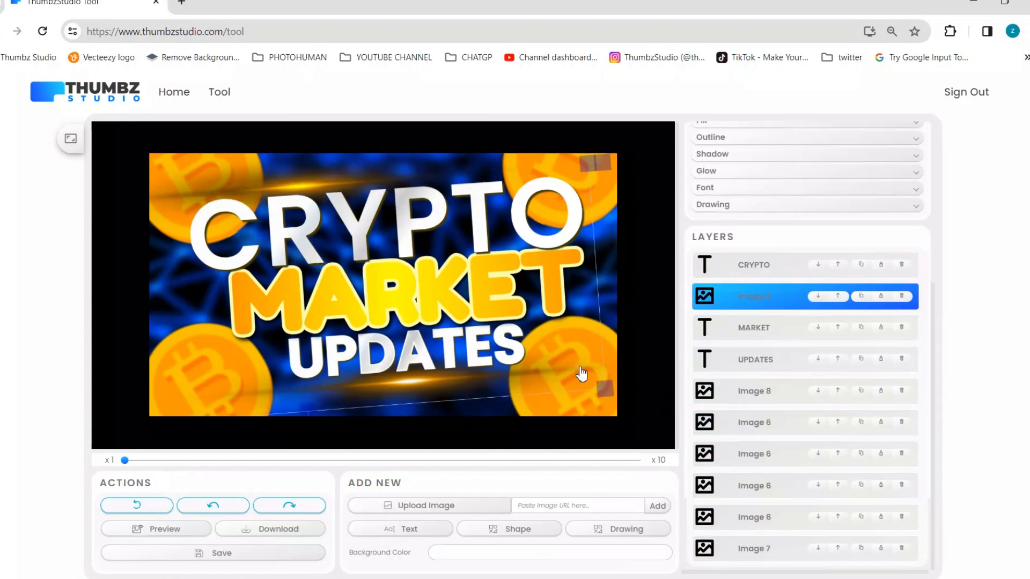
click(589, 347)
click(324, 182)
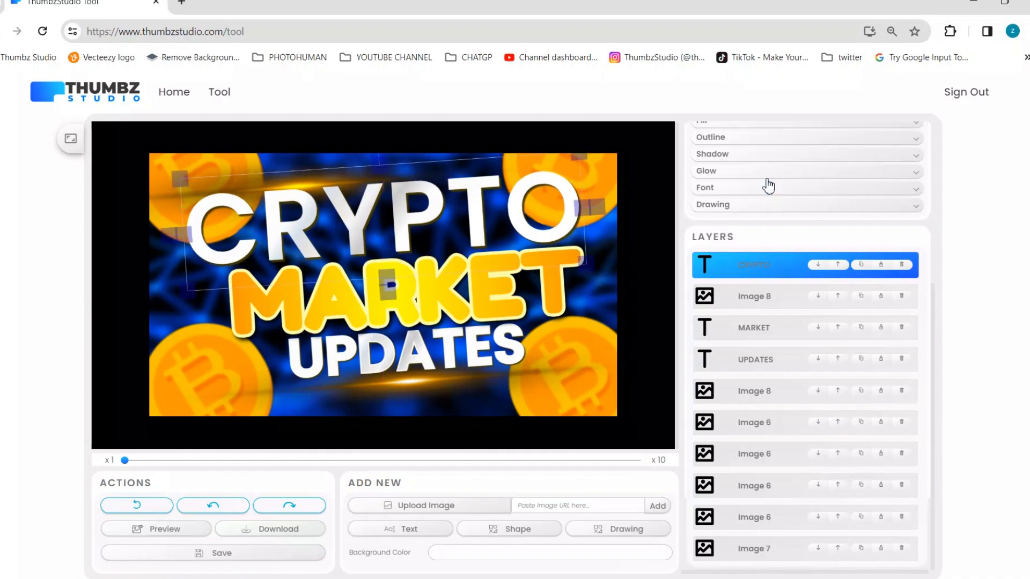
Give the CRYPTO text a black outline and a black shadow, and copy its styles.
click(713, 138)
click(801, 159)
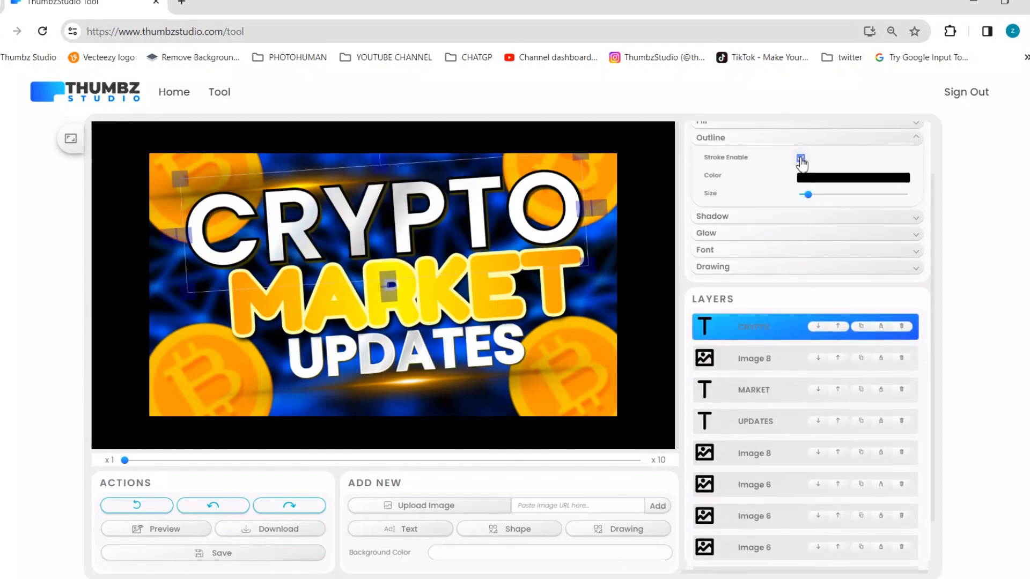
click(748, 219)
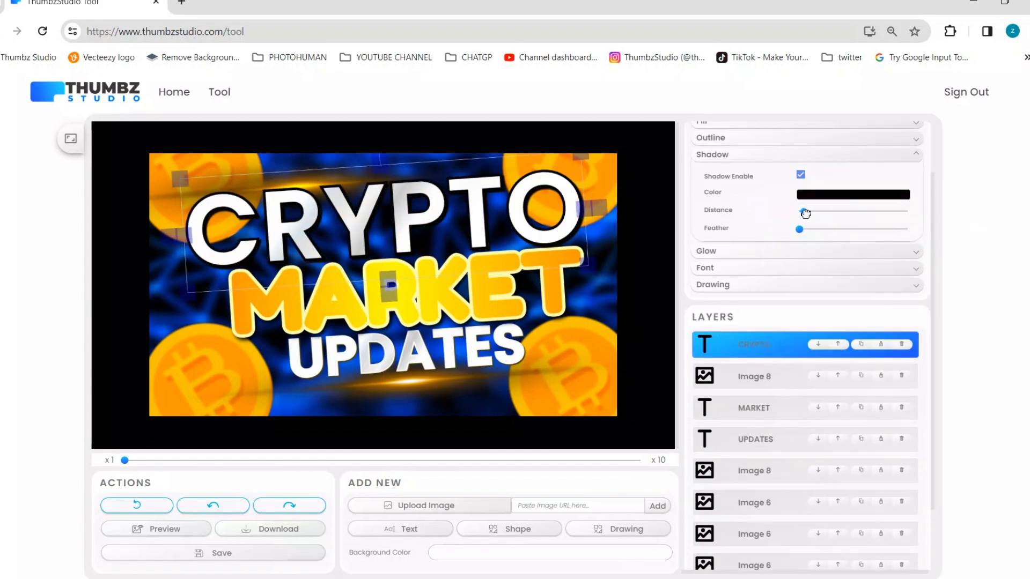
right_click(415, 223)
click(426, 346)
right_click(412, 343)
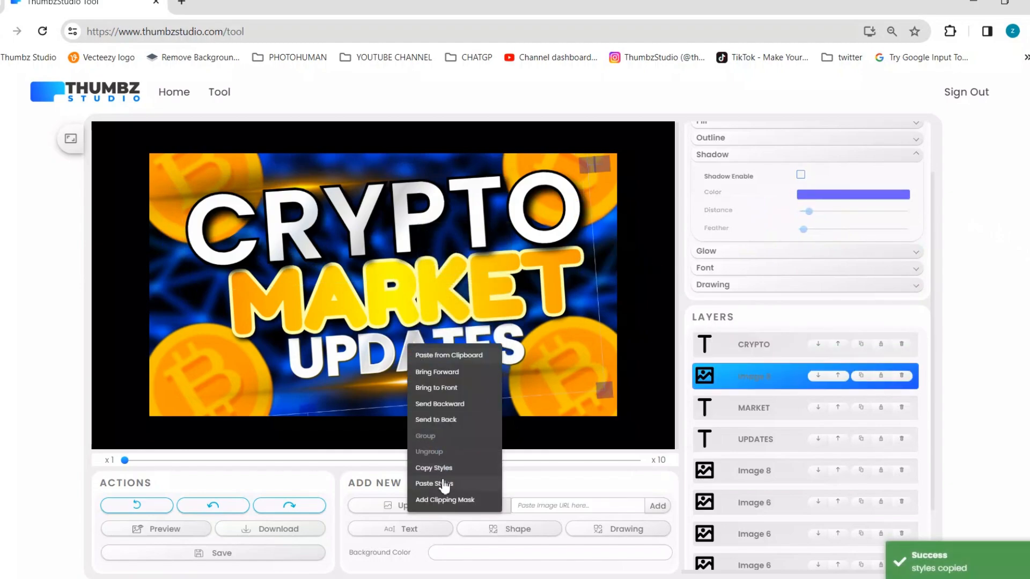
click(432, 483)
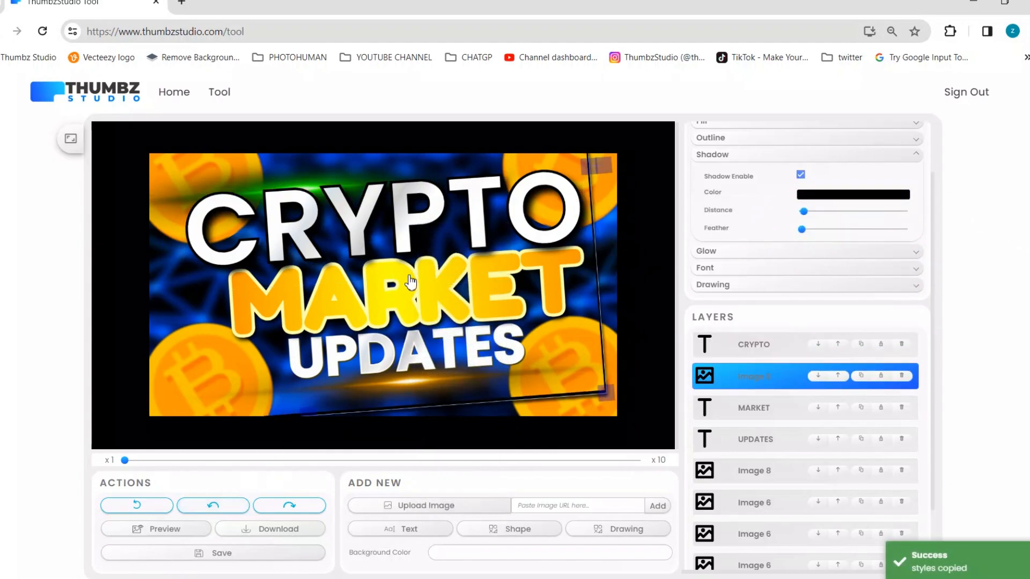
key(ctrl+z)
Paste CRYPTO's copied styles onto UPDATES, shifting CRYPTO and the upper flare aside and back near the canvas's top edge.
drag(411, 284, 412, 249)
drag(415, 343, 361, 260)
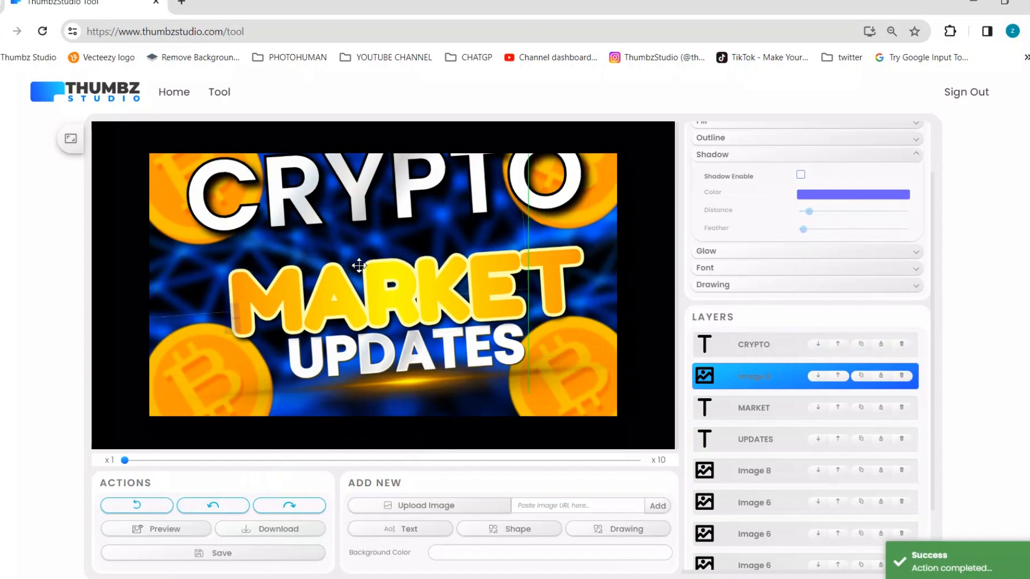
click(413, 349)
right_click(413, 349)
click(433, 487)
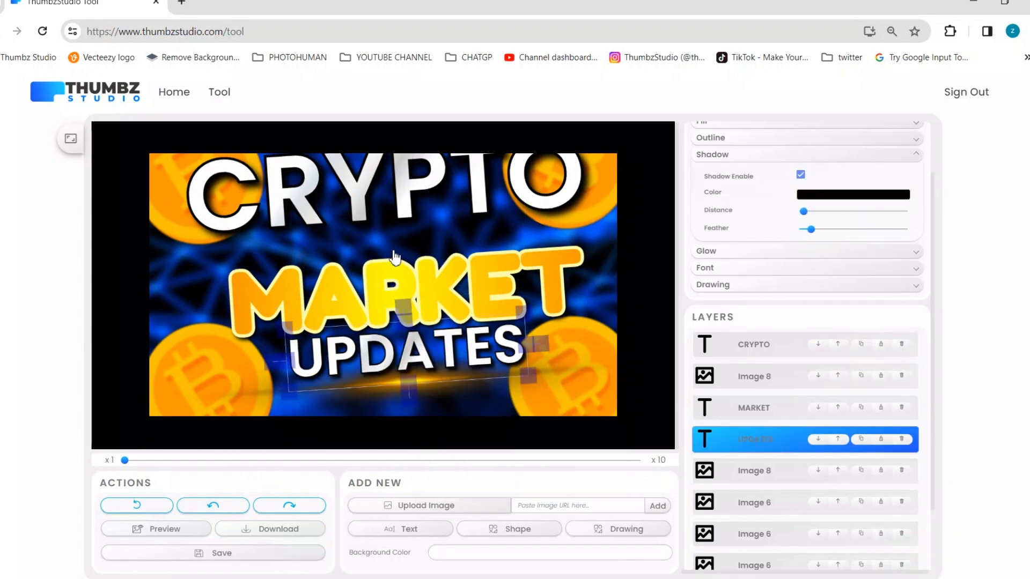
drag(397, 209, 402, 248)
drag(297, 200, 383, 163)
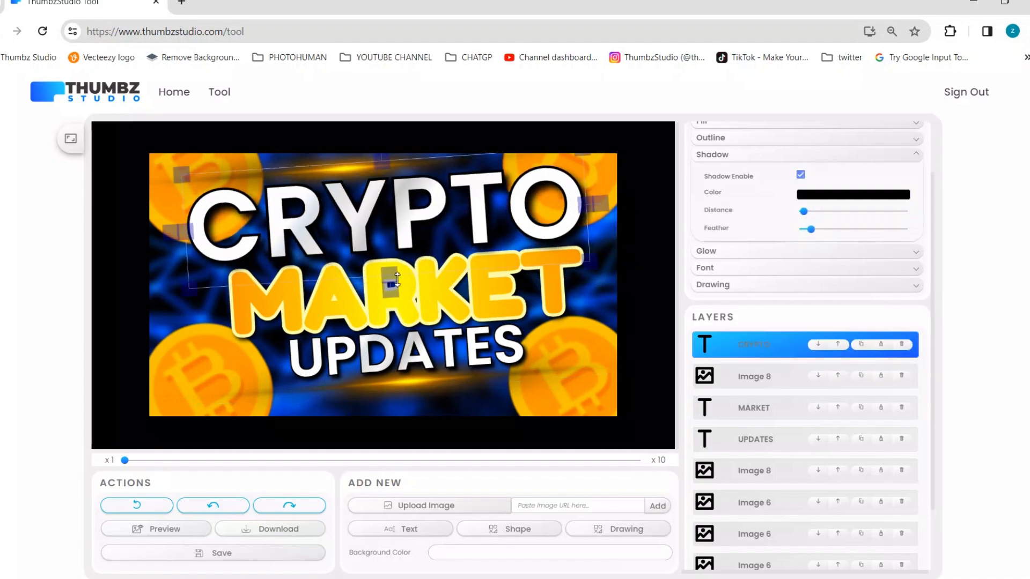
Bring MARKET's layer in front of CRYPTO, nudge the text slightly left and give it a black shadow.
click(463, 309)
click(838, 408)
drag(452, 298, 449, 295)
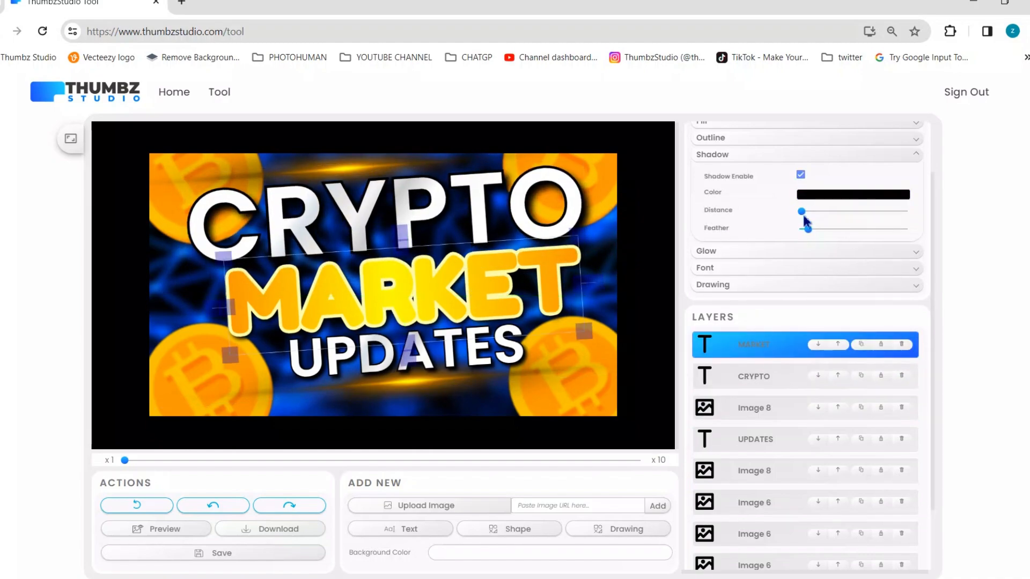
Move the upper flare over the upper-left coin and the lower flare over the lower-right coin.
click(609, 244)
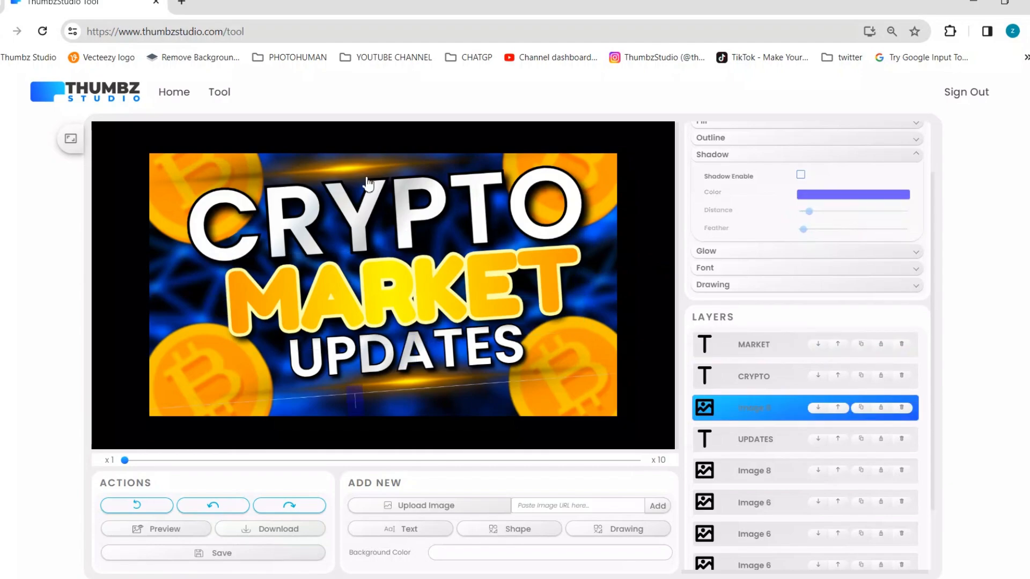
click(387, 198)
click(350, 157)
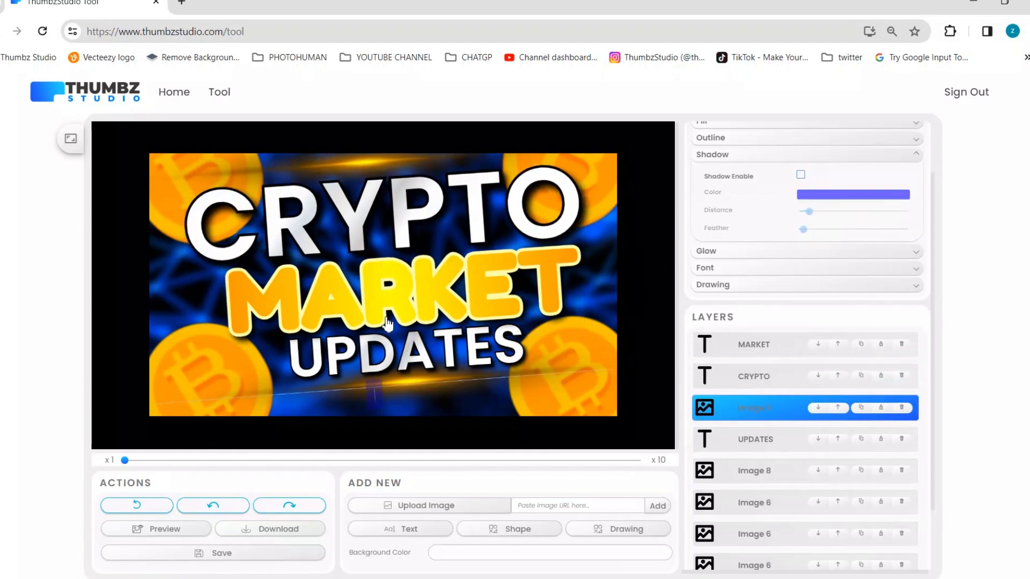
mouse_move(357, 162)
mouse_down()
mouse_move(283, 163)
mouse_move(201, 184)
mouse_up()
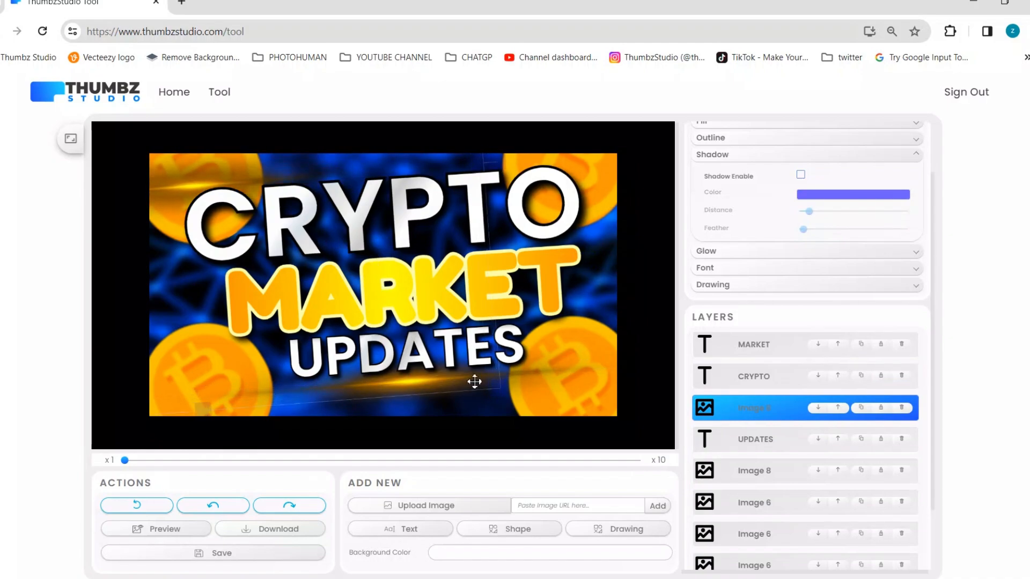
mouse_move(523, 379)
mouse_down()
mouse_move(591, 372)
mouse_move(470, 364)
mouse_move(548, 375)
mouse_move(624, 362)
mouse_up()
Shift MARKET and UPDATES slightly left and fine-tune the positions of both light flares over the coins.
mouse_move(444, 330)
mouse_down()
mouse_move(426, 319)
mouse_move(425, 334)
mouse_move(316, 352)
mouse_move(322, 374)
mouse_up()
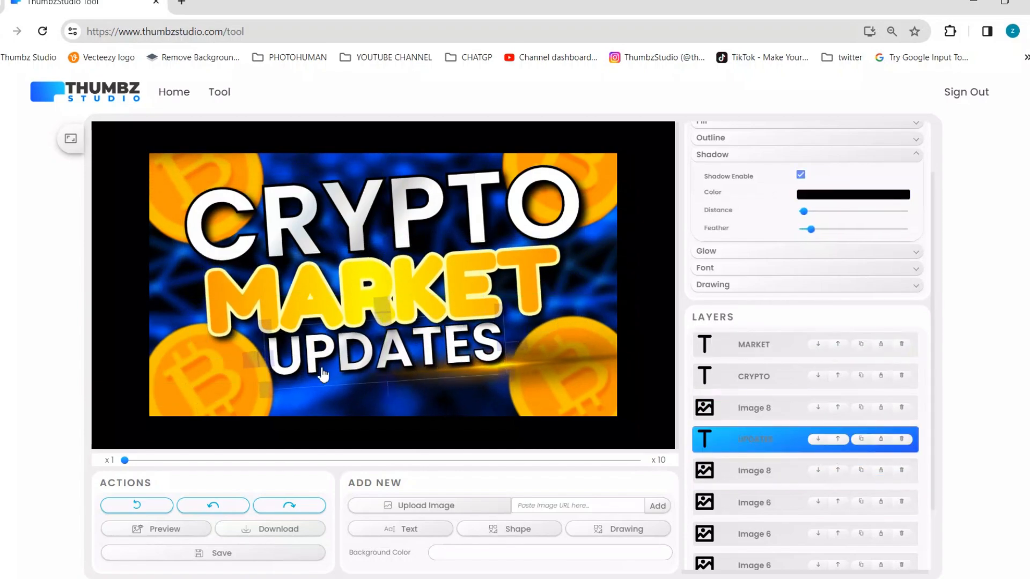
drag(202, 168, 206, 202)
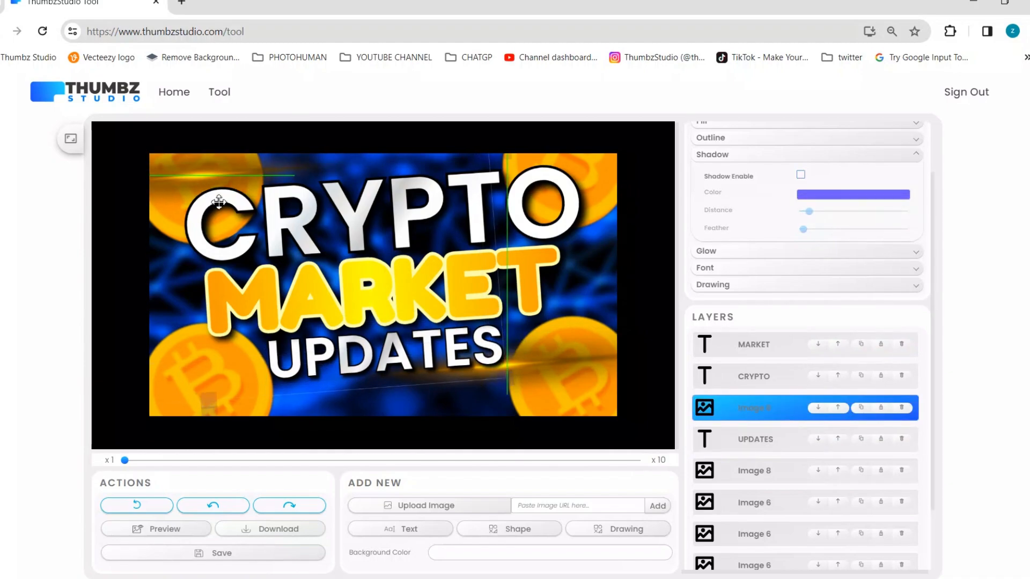
drag(577, 385, 581, 382)
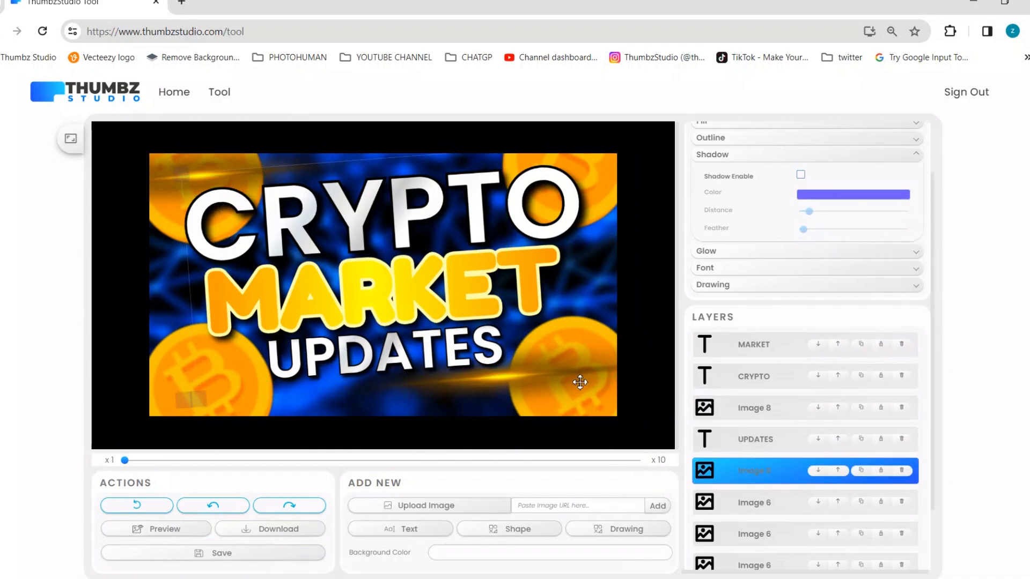
Search Google for "crypto thumbnail" in a new browser tab and open the "Thumbnail for Crypto" image as a reference.
click(182, 3)
text(crypto)
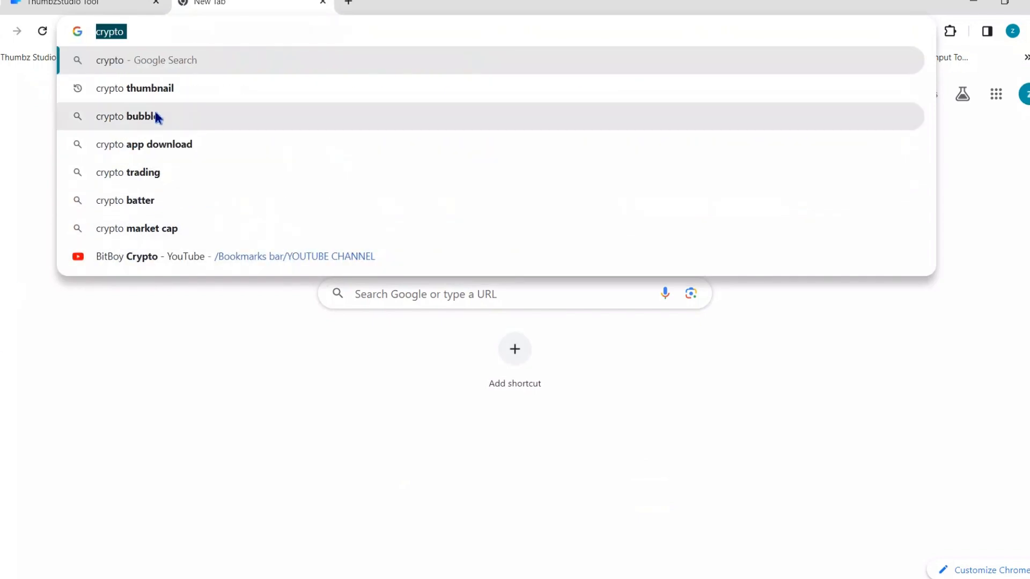
click(167, 90)
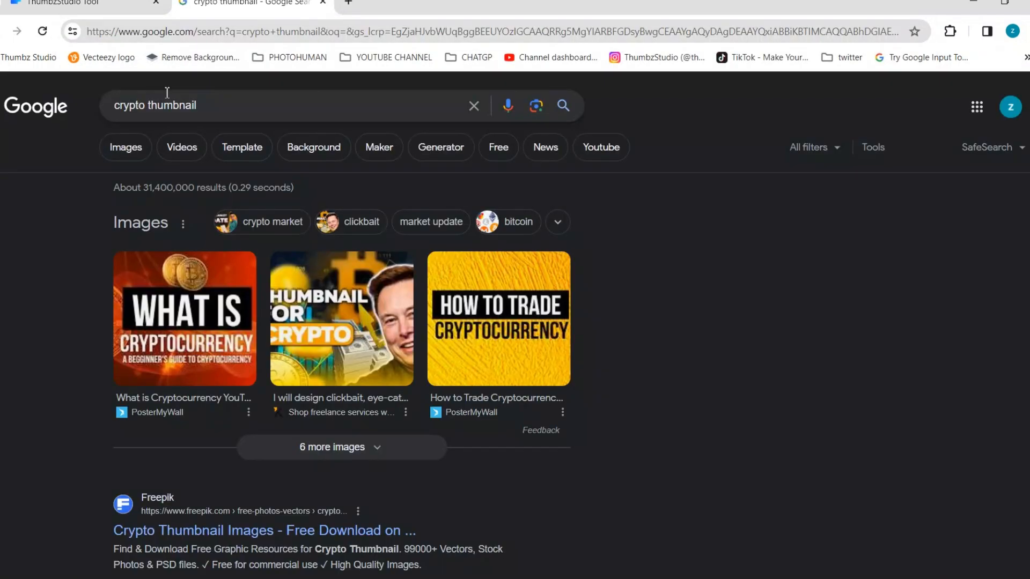
click(315, 300)
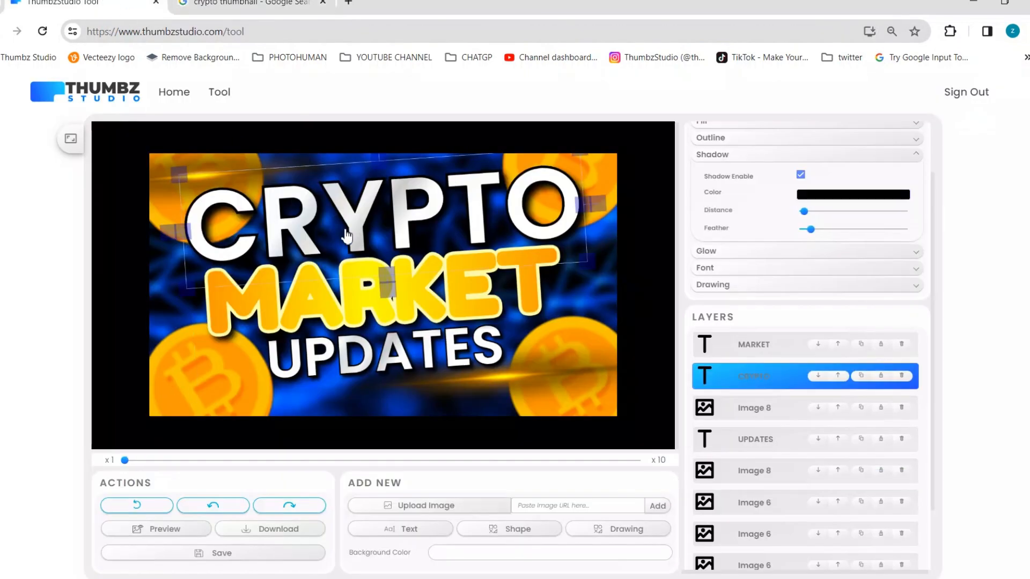
Return to the ThumbzStudio editor and replace the CRYPTO text with THUMBNAIL in capitals.
key(ctrl+a)
text(thu)
key(BackSpace)
key(BackSpace)
key(BackSpace)
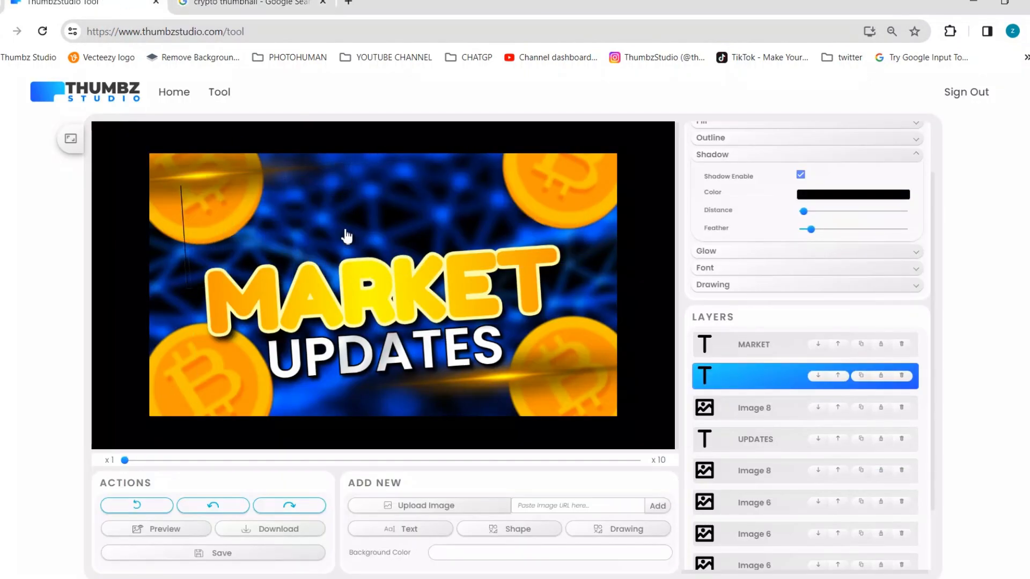
text(thumbnail)
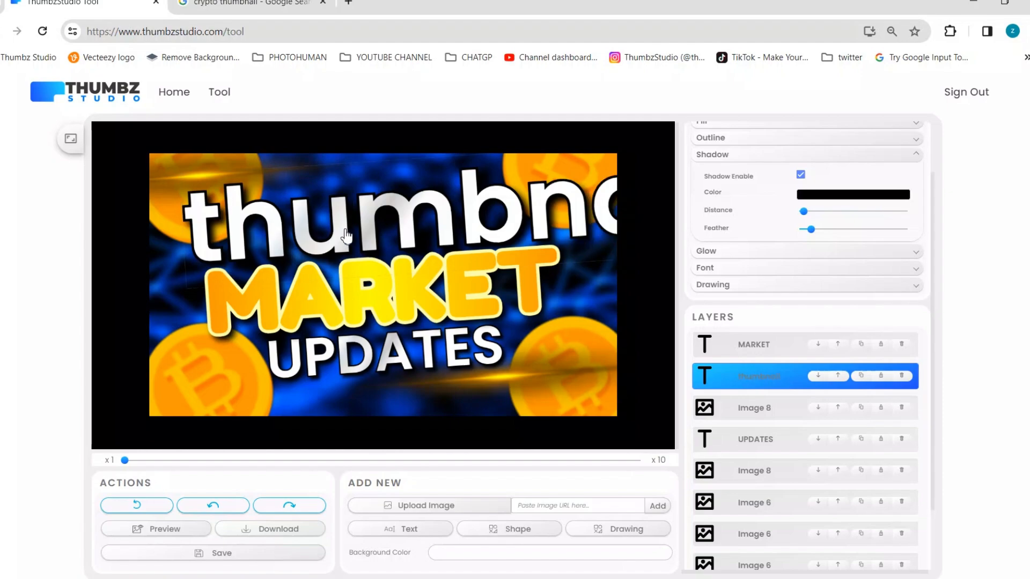
key(ctrl+a)
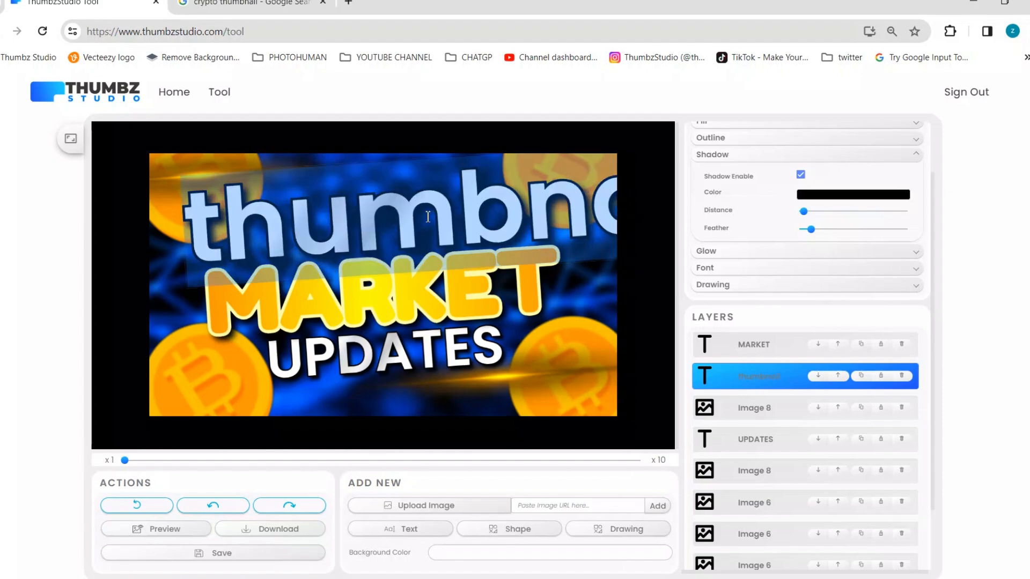
text(THUMBNAIL)
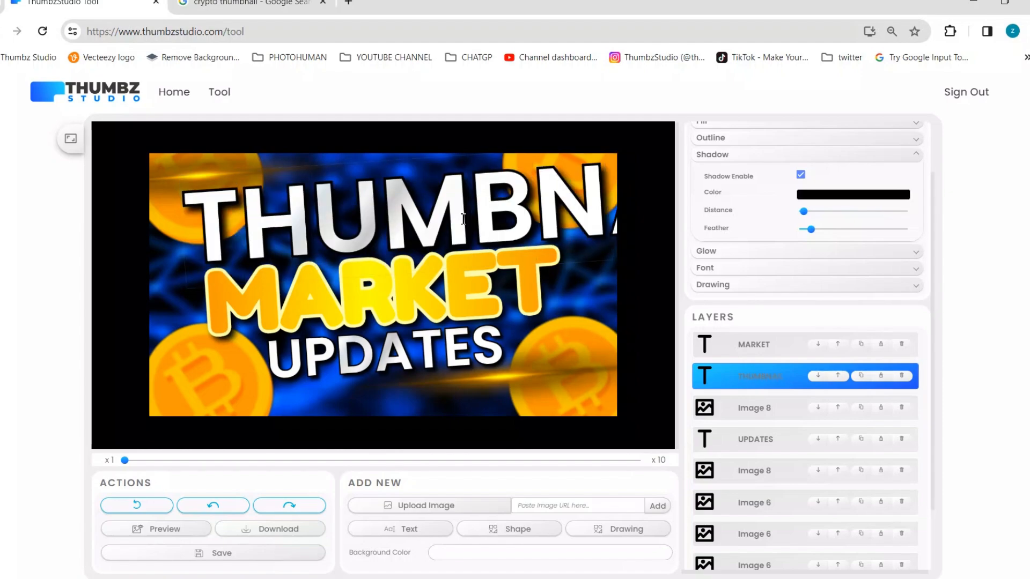
Set the THUMBNAIL text's font family to Fredoka One.
scroll(760, 308, up, 2)
click(768, 334)
click(880, 281)
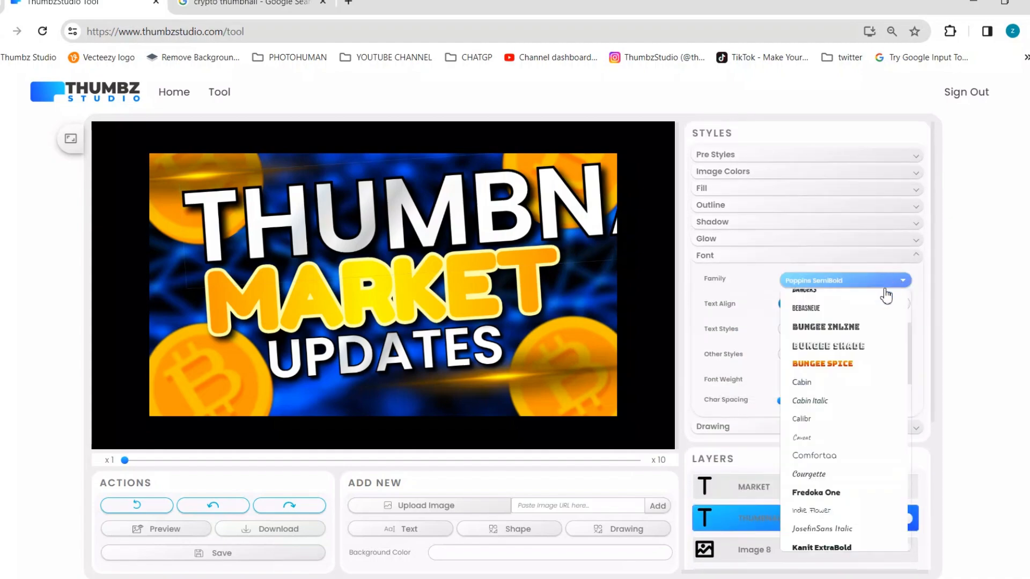
click(824, 494)
click(560, 319)
click(481, 197)
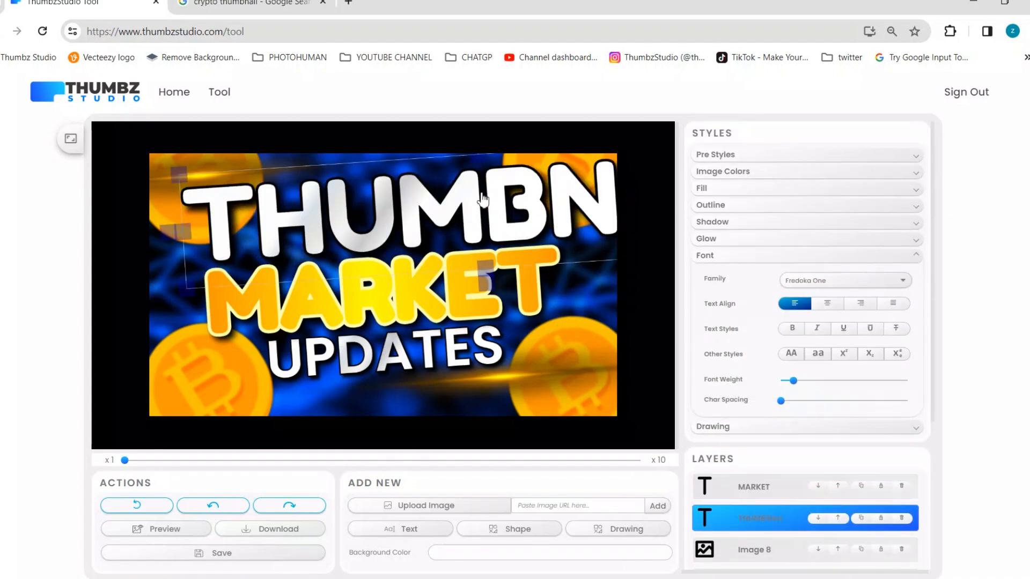
Move the upper-left light flare's layer further down the stack, behind the text and most of the coins.
click(215, 166)
scroll(798, 572, down, 4)
drag(771, 334, 779, 498)
Shrink the THUMBNAIL text to fit the canvas width and center it above MARKET.
drag(394, 217, 371, 215)
drag(157, 172, 275, 221)
drag(400, 227, 238, 228)
drag(150, 199, 171, 201)
drag(369, 234, 358, 234)
Set the UPDATES text's font family to Fredoka One.
click(432, 373)
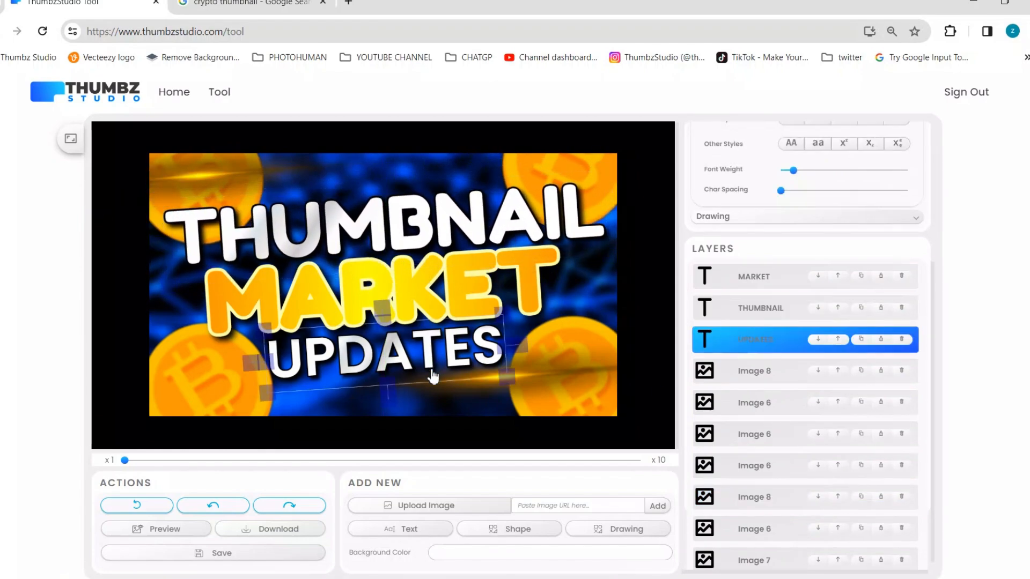
click(791, 339)
click(835, 280)
scroll(832, 511, down, 3)
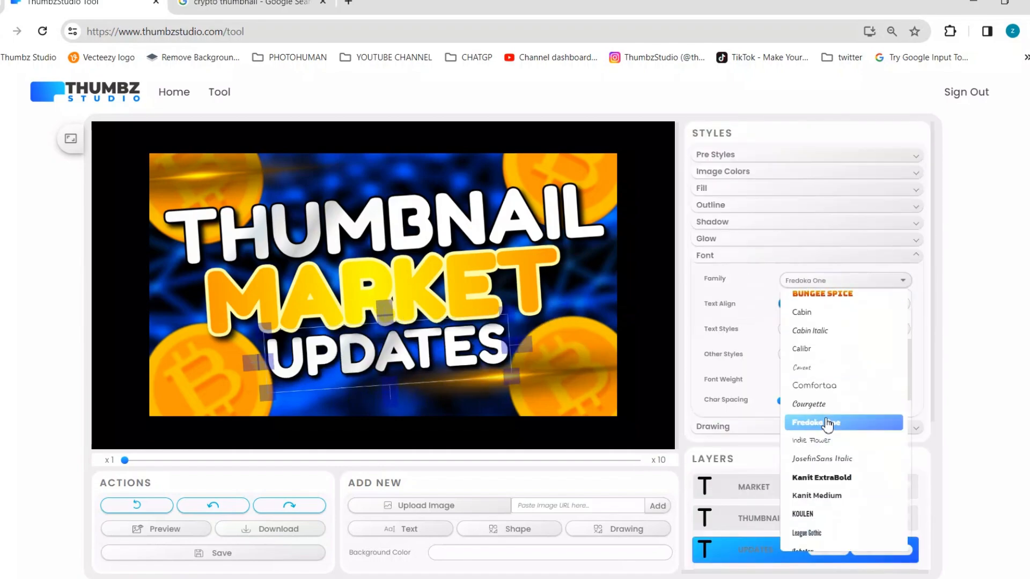
click(830, 423)
Check the reference image, move MARKET down, replace UPDATES with FOR and center it below THUMBNAIL.
click(263, 6)
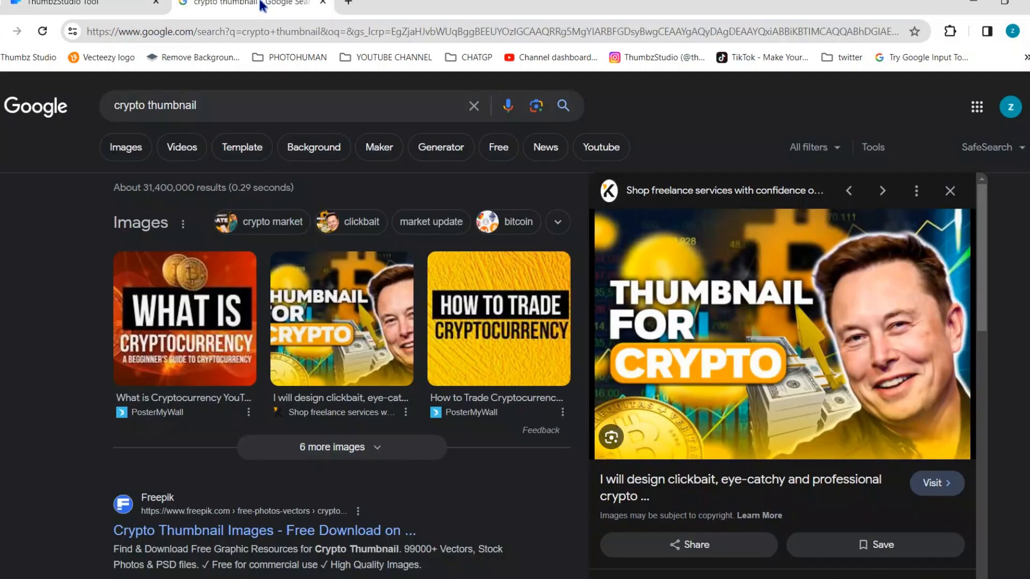
click(81, 4)
mouse_move(293, 258)
mouse_down()
mouse_move(309, 349)
mouse_move(302, 274)
mouse_up()
double_click(314, 297)
text(FOR)
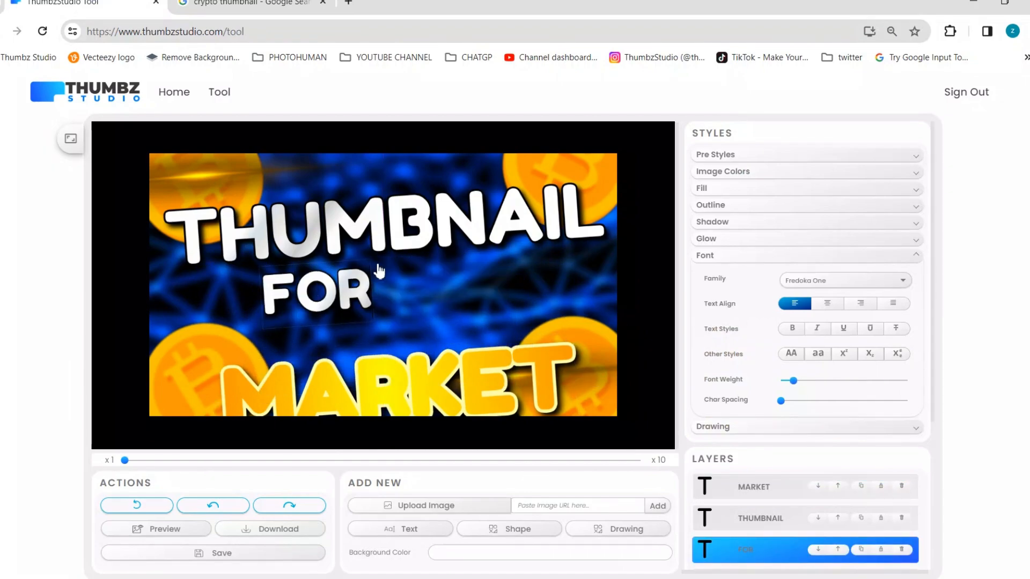
drag(374, 321, 398, 298)
Position MARKET directly below FOR, replace its text with CRYPTO and center it horizontally on the canvas.
drag(364, 379, 357, 343)
double_click(345, 357)
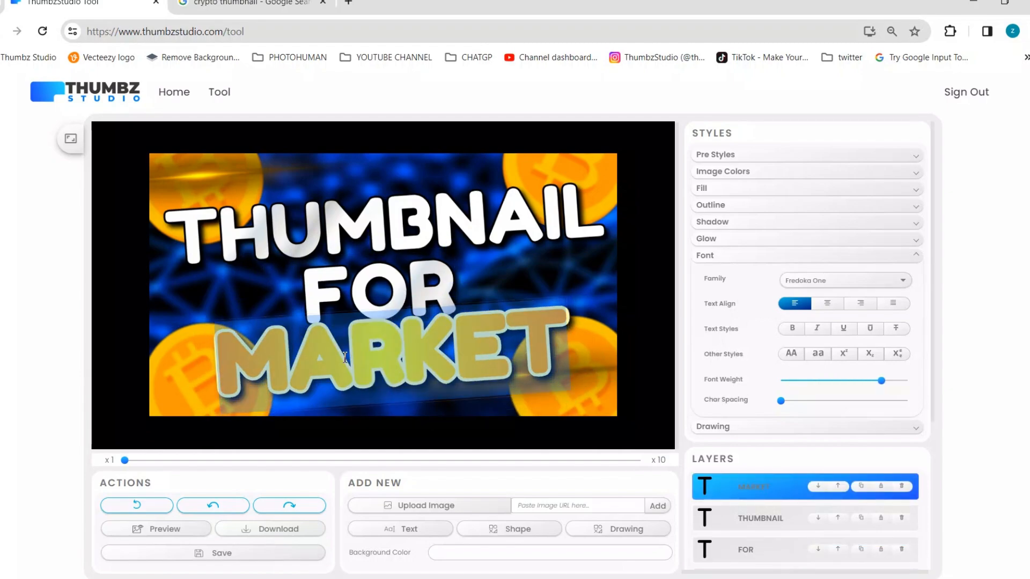
text(CRYPTO)
click(252, 3)
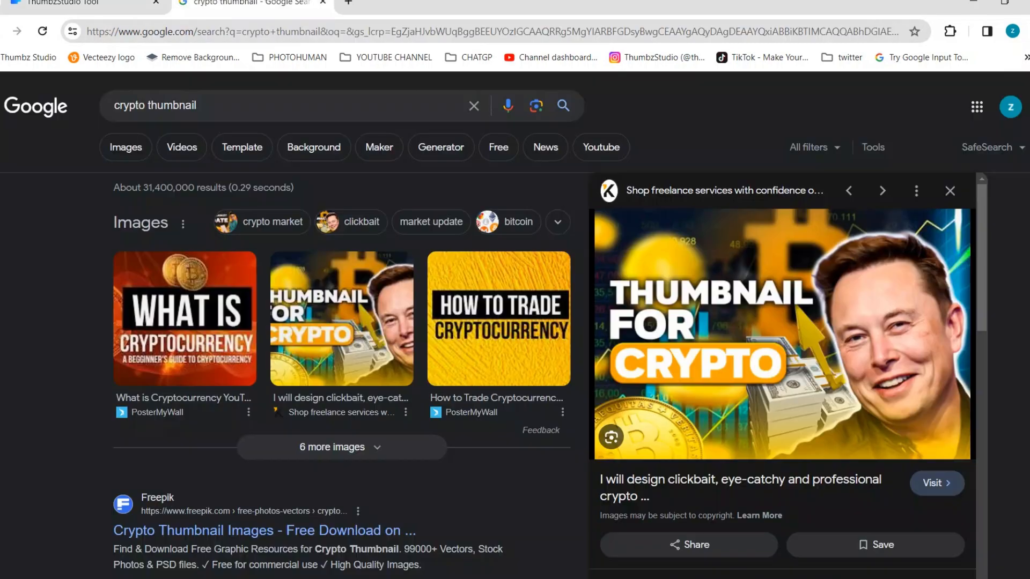
click(107, 3)
click(513, 289)
drag(426, 359, 430, 361)
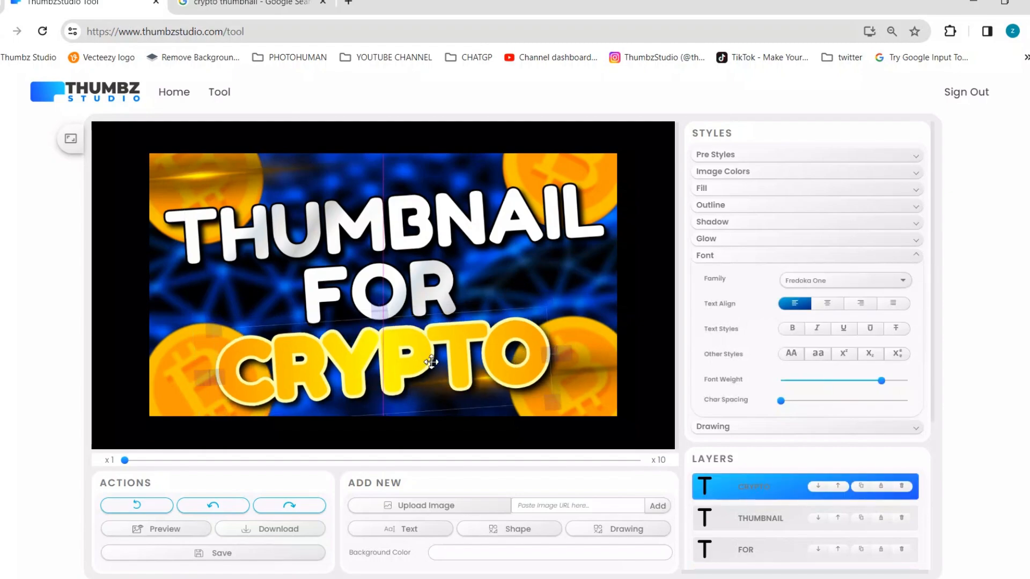
Reposition the light flares near the upper-left and lower-right coins and nudge the three text lines slightly upward.
click(591, 387)
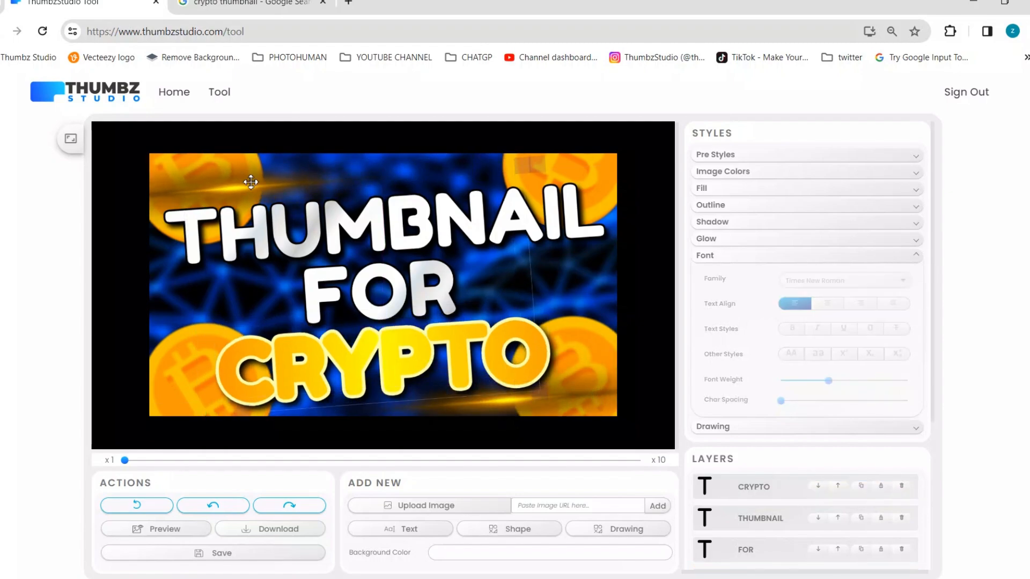
click(359, 230)
click(378, 292)
click(370, 378)
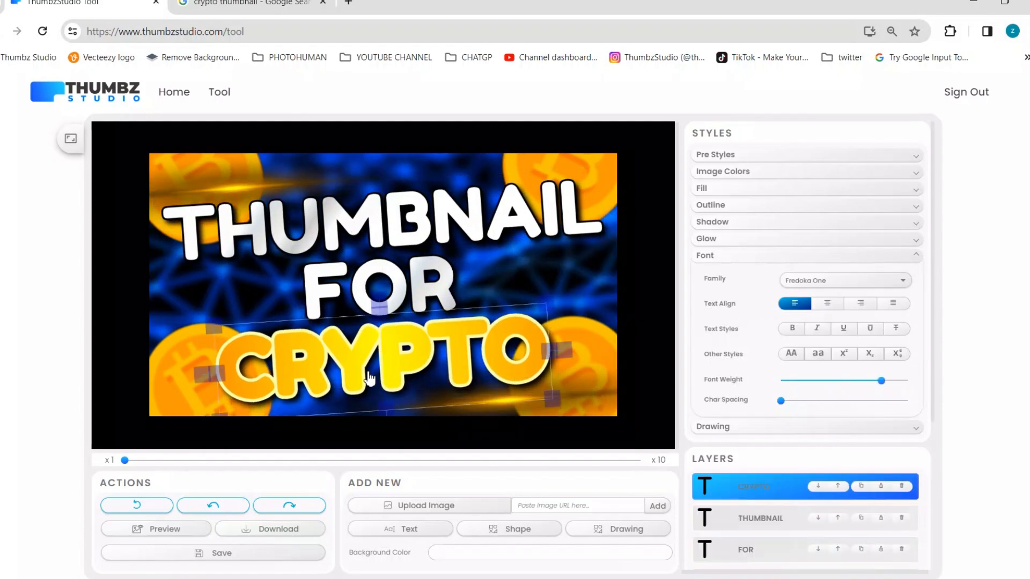
Export the finished Thumbnail for Crypto design and download it as an image file.
click(263, 530)
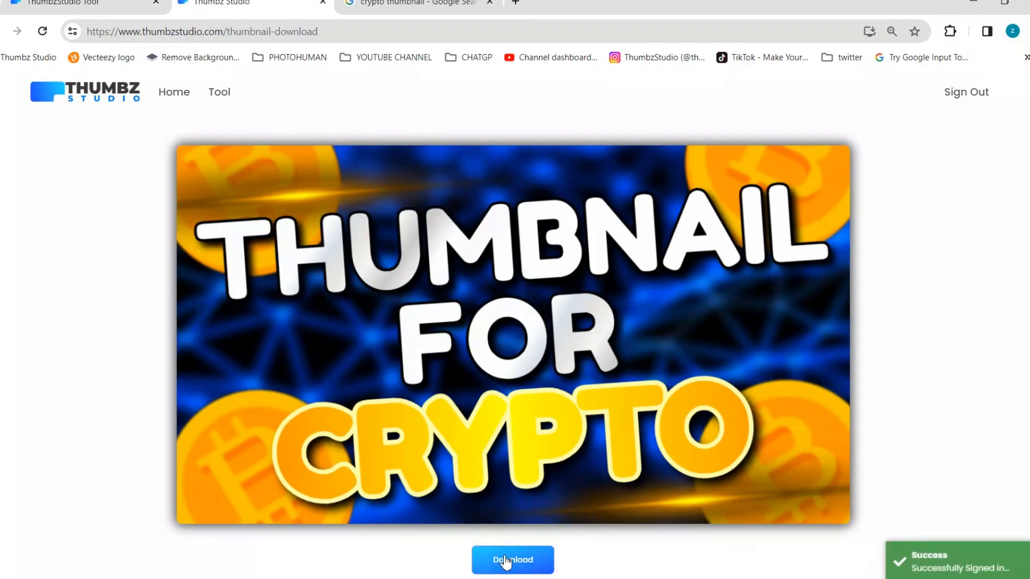
click(524, 568)
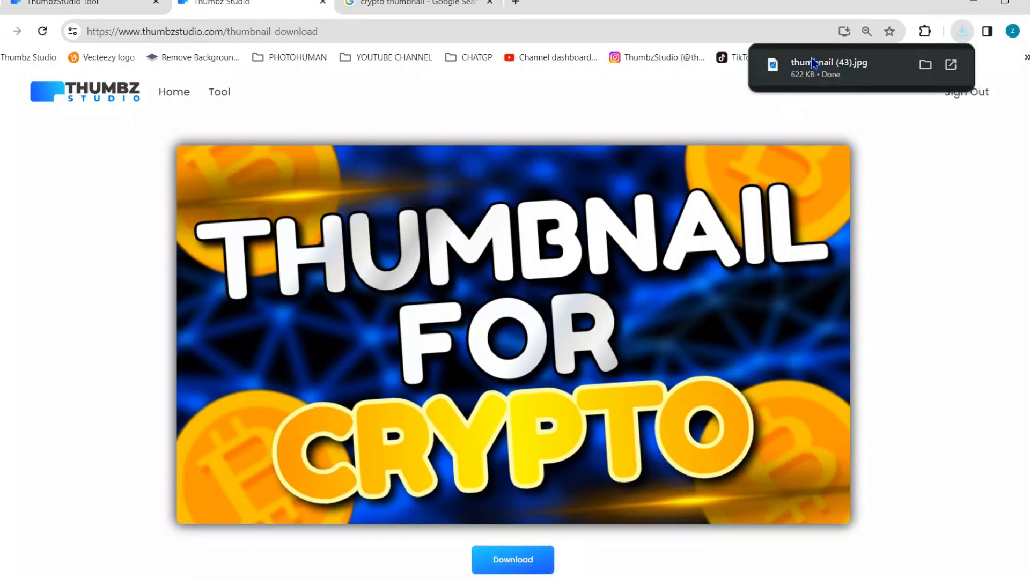